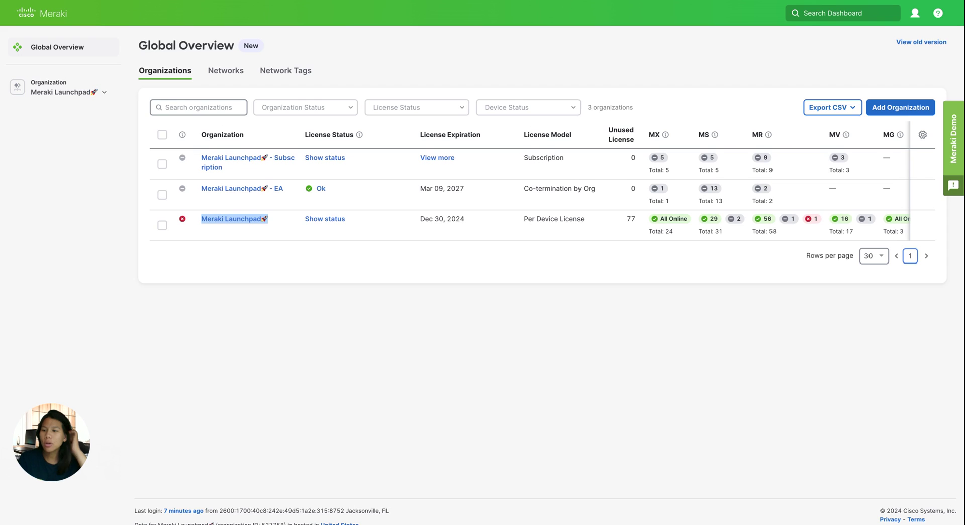
Step: Scroll sideways through the organizations table columns
{"action": "mouse_move", "coordinate": [116, 48]}
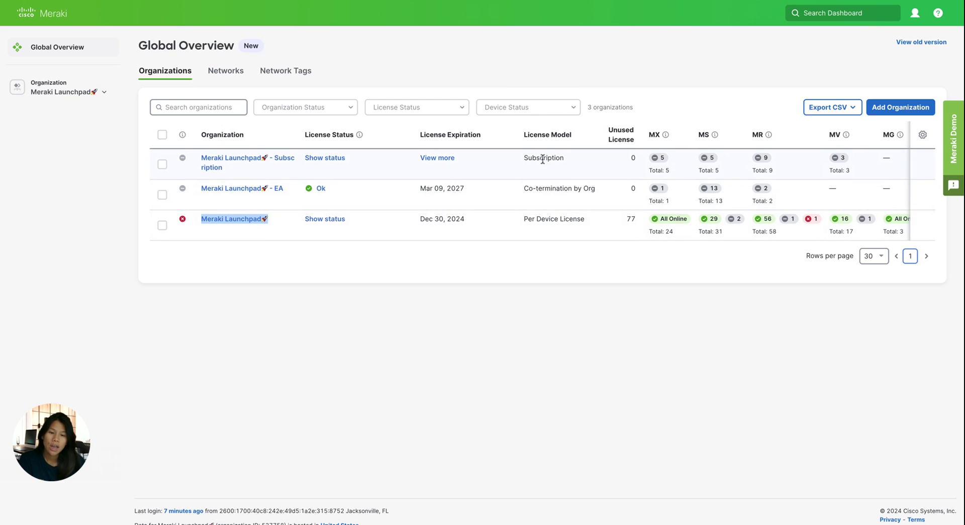
{"action": "scroll", "coordinate": [601, 218], "scroll_direction": "right", "scroll_amount": 5}
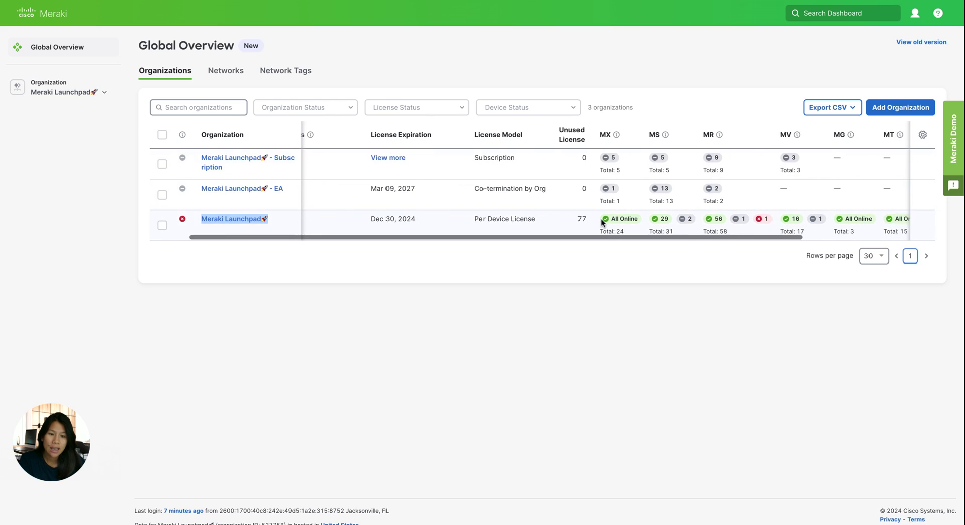
{"action": "scroll", "coordinate": [602, 221], "scroll_direction": "right", "scroll_amount": 1}
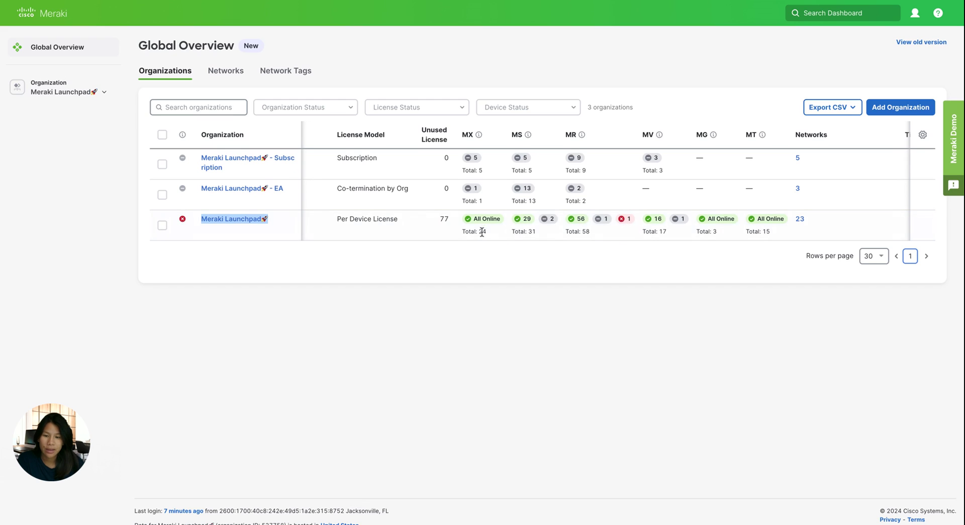
{"action": "scroll", "coordinate": [481, 231], "scroll_direction": "left", "scroll_amount": 5}
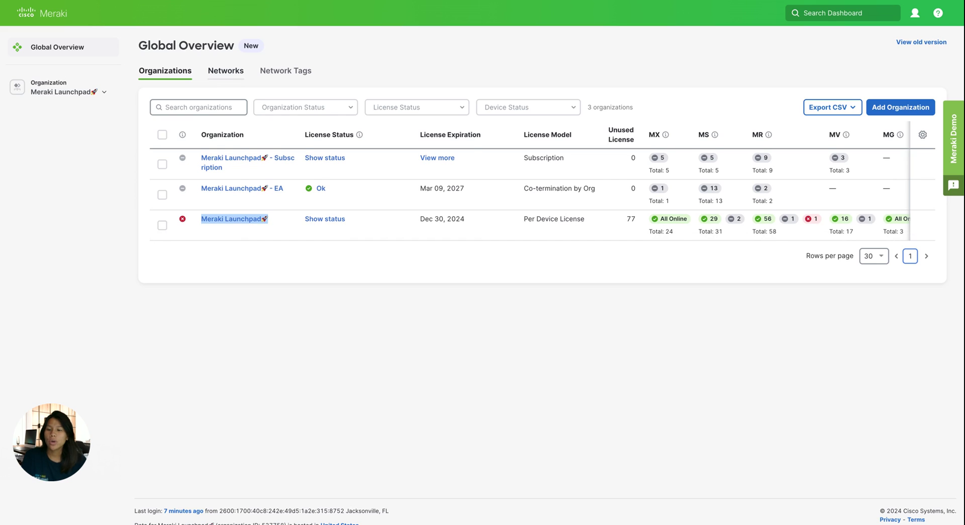
Step: Browse the Networks list, then return to the Organizations list
{"action": "left_click", "coordinate": [225, 70]}
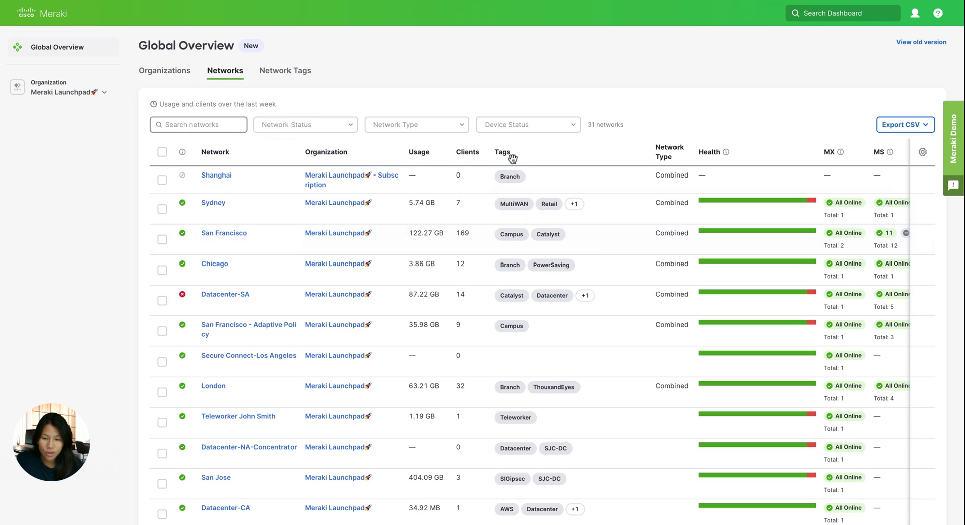
{"action": "scroll", "coordinate": [681, 248], "scroll_direction": "right", "scroll_amount": 5}
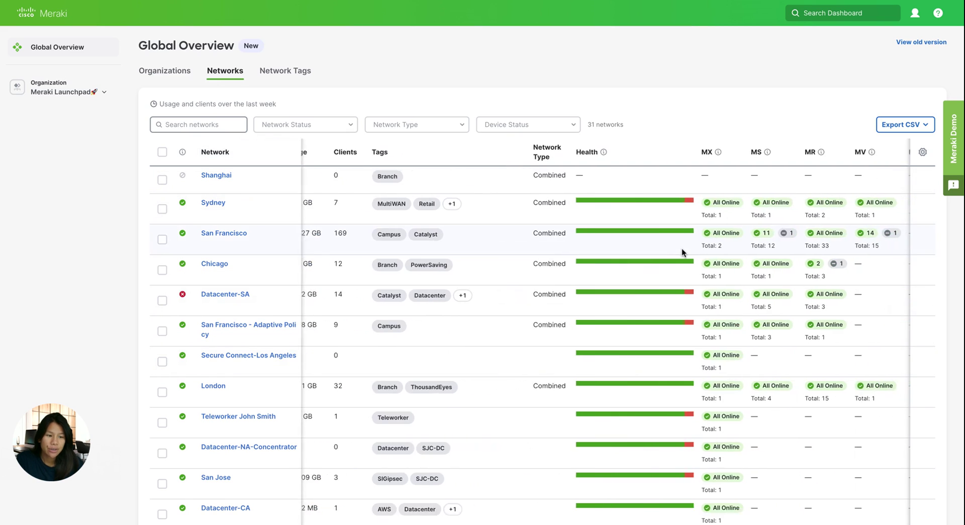
{"action": "scroll", "coordinate": [687, 250], "scroll_direction": "right", "scroll_amount": 3}
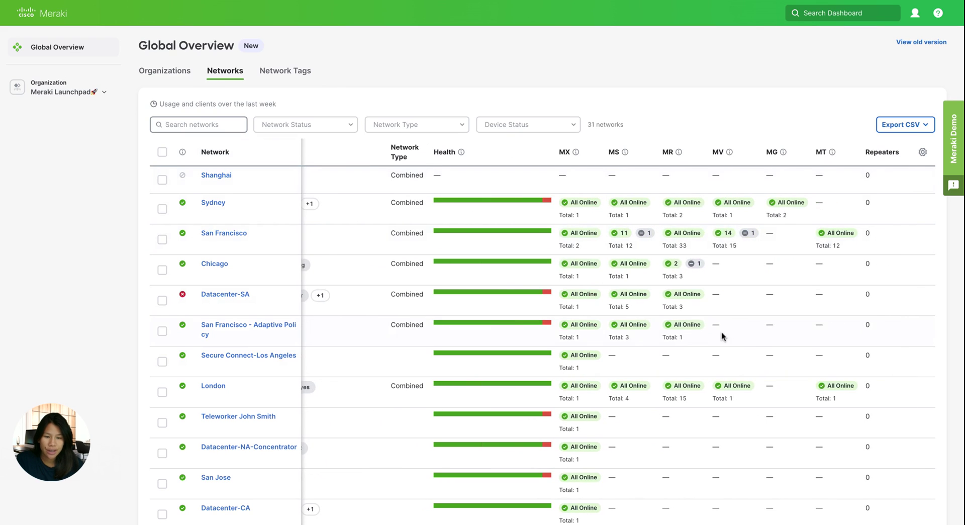
{"action": "scroll", "coordinate": [661, 355], "scroll_direction": "down", "scroll_amount": 3}
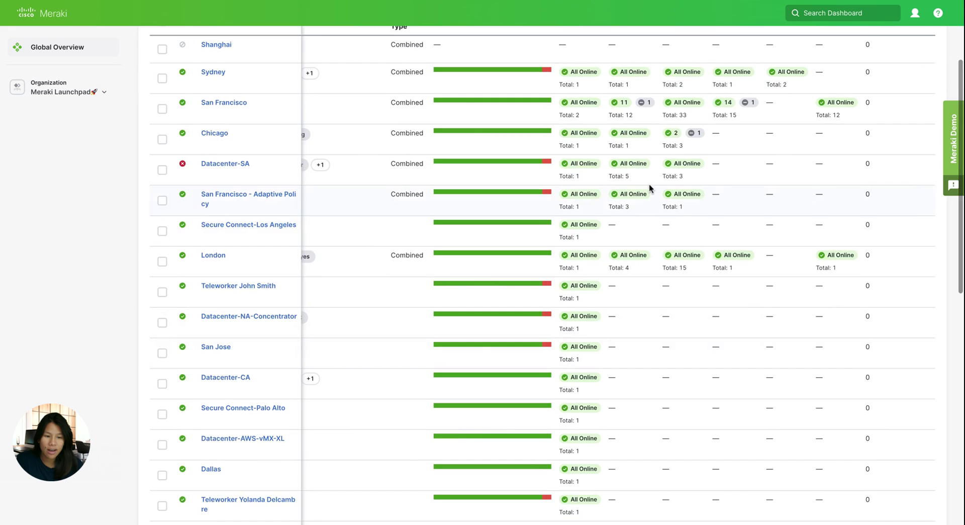
{"action": "scroll", "coordinate": [649, 185], "scroll_direction": "up", "scroll_amount": 3}
{"action": "scroll", "coordinate": [693, 413], "scroll_direction": "down", "scroll_amount": 9}
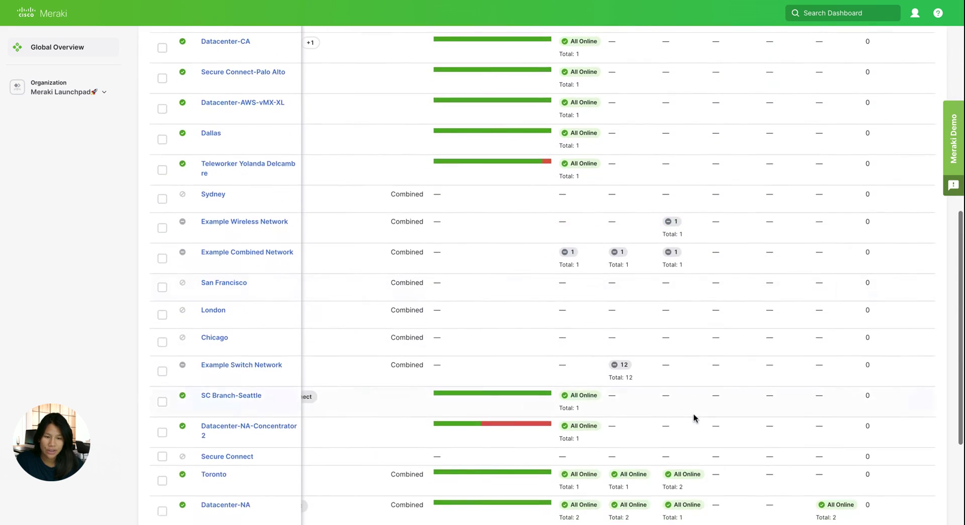
{"action": "scroll", "coordinate": [278, 176], "scroll_direction": "up", "scroll_amount": 10}
{"action": "left_click", "coordinate": [186, 71]}
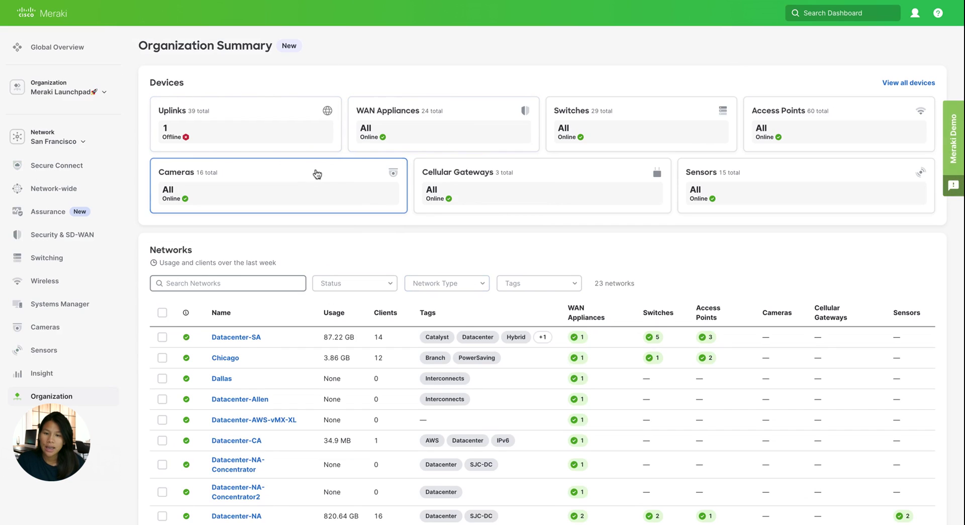
Step: Review the per-network uplink status in the Uplinks panel, then close it
{"action": "left_click", "coordinate": [239, 118]}
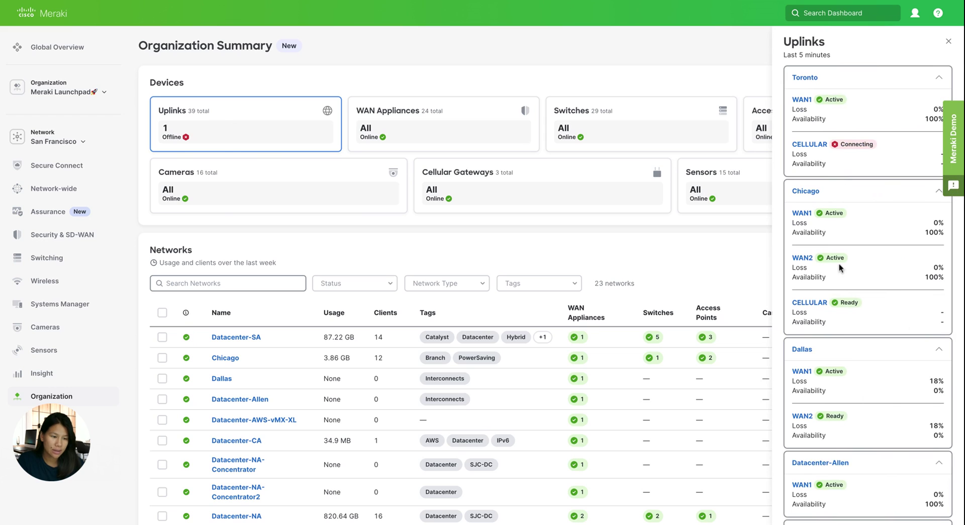
{"action": "scroll", "coordinate": [854, 301], "scroll_direction": "down", "scroll_amount": 4}
{"action": "scroll", "coordinate": [854, 301], "scroll_direction": "up", "scroll_amount": 4}
{"action": "scroll", "coordinate": [885, 231], "scroll_direction": "down", "scroll_amount": 15}
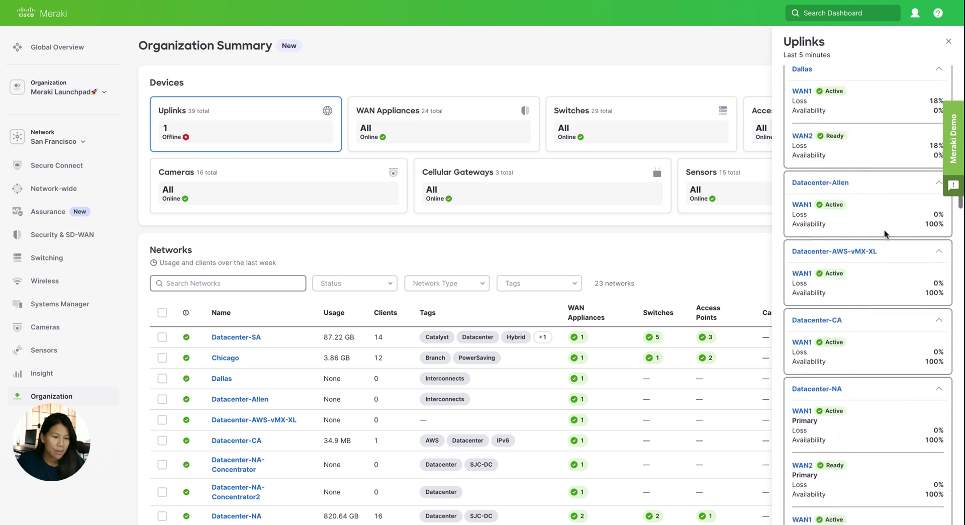
{"action": "scroll", "coordinate": [884, 232], "scroll_direction": "up", "scroll_amount": 15}
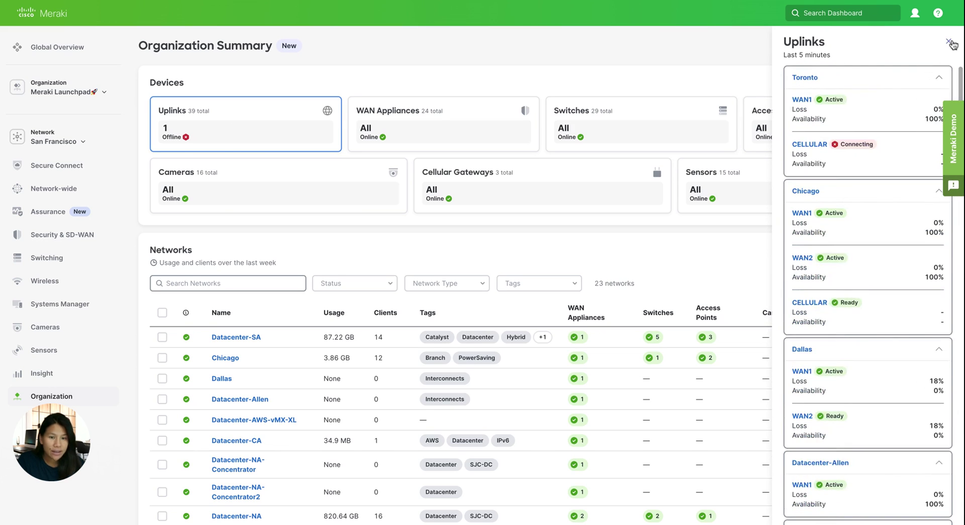
{"action": "left_click", "coordinate": [948, 42]}
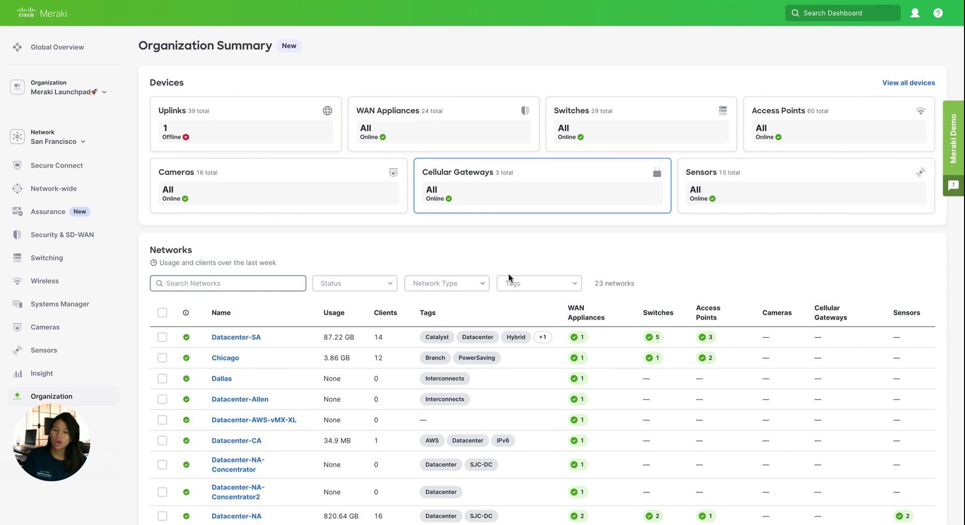
Step: Scroll down through the Organization Summary networks table
{"action": "scroll", "coordinate": [505, 294], "scroll_direction": "down", "scroll_amount": 4}
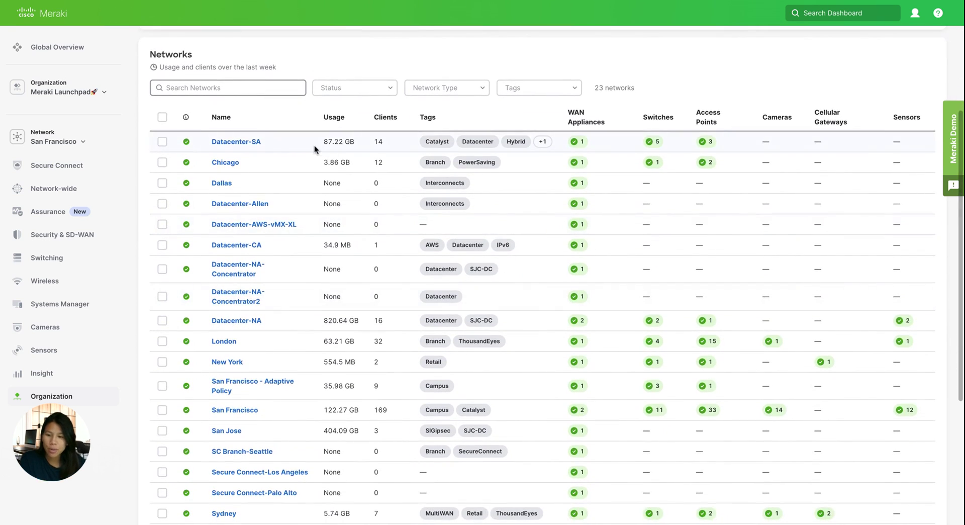
{"action": "scroll", "coordinate": [564, 309], "scroll_direction": "down", "scroll_amount": 1}
{"action": "scroll", "coordinate": [565, 309], "scroll_direction": "up", "scroll_amount": 4}
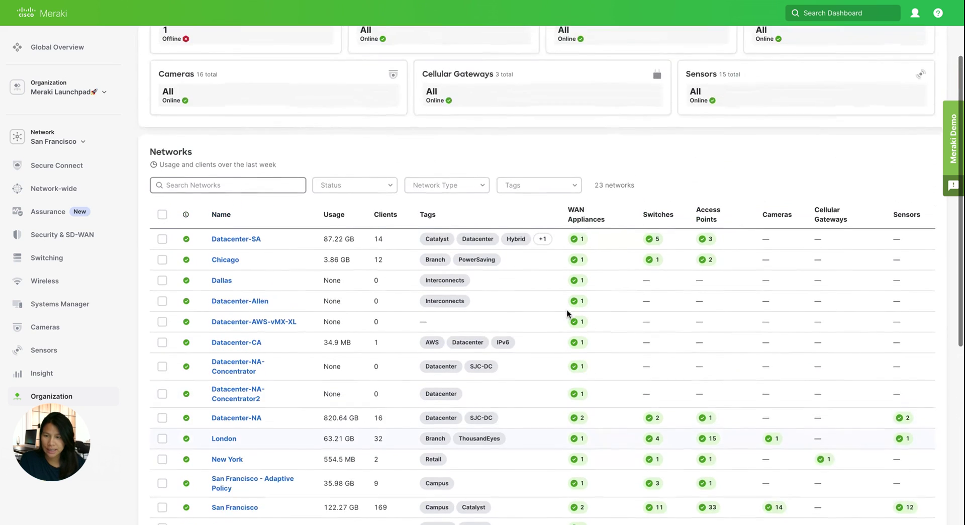
{"action": "scroll", "coordinate": [566, 309], "scroll_direction": "down", "scroll_amount": 3}
Step: Filter the organization Alerts page to Warning alerts only
{"action": "mouse_move", "coordinate": [50, 399]}
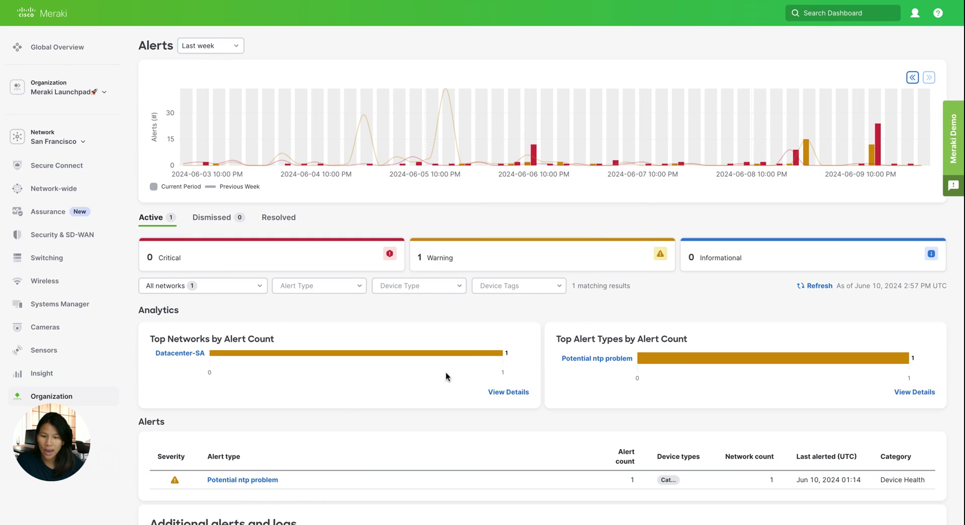
{"action": "scroll", "coordinate": [597, 260], "scroll_direction": "down", "scroll_amount": 2}
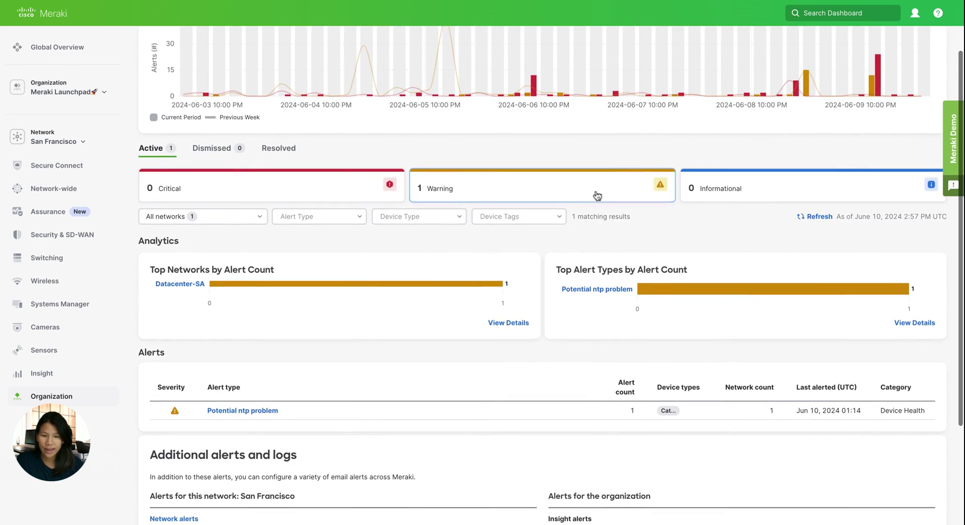
{"action": "left_click", "coordinate": [596, 191]}
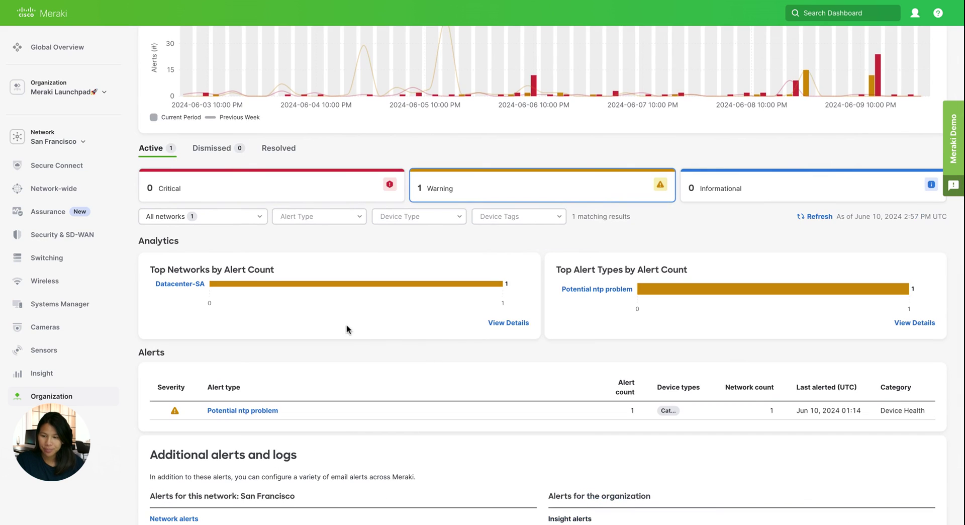
Step: Note Datacenter-SA as top network and Potential ntp problem as top alert type
{"action": "left_click_drag", "start_coordinate": [217, 312], "coordinate": [158, 291]}
{"action": "left_click", "coordinate": [162, 296]}
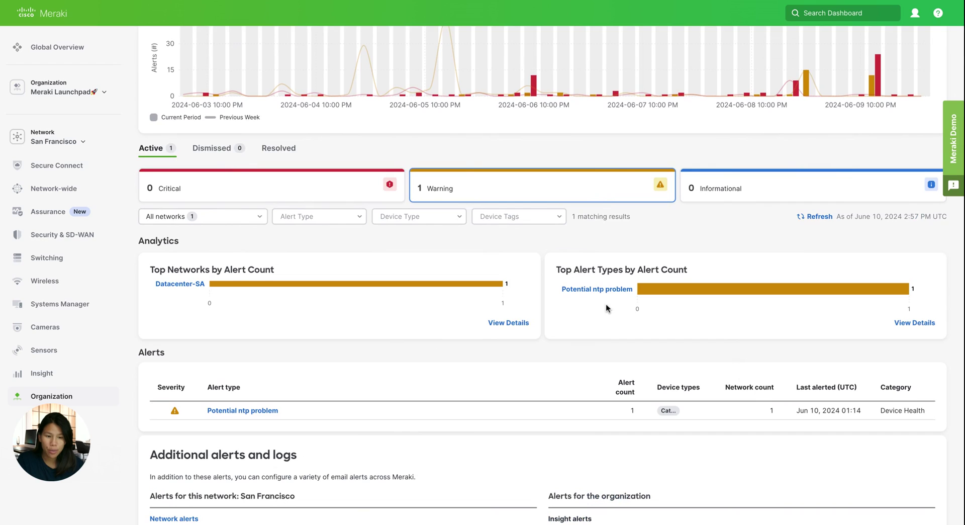
{"action": "left_click_drag", "start_coordinate": [598, 287], "coordinate": [628, 293]}
{"action": "left_click", "coordinate": [627, 293]}
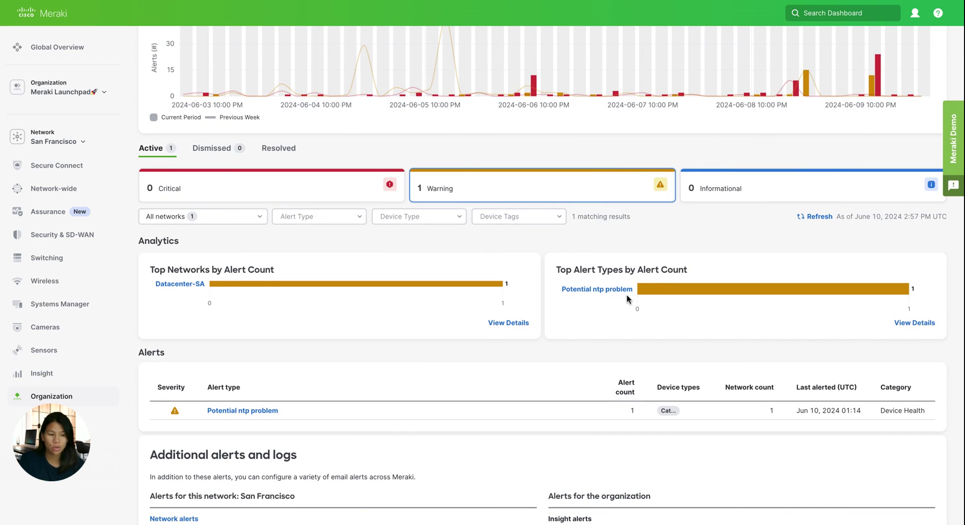
{"action": "scroll", "coordinate": [616, 318], "scroll_direction": "down", "scroll_amount": 2}
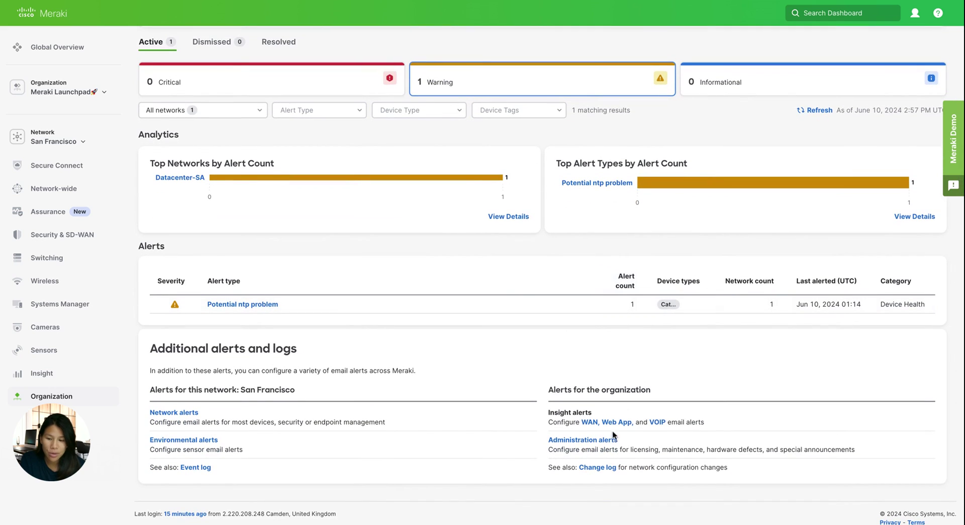
{"action": "scroll", "coordinate": [628, 393], "scroll_direction": "up", "scroll_amount": 3}
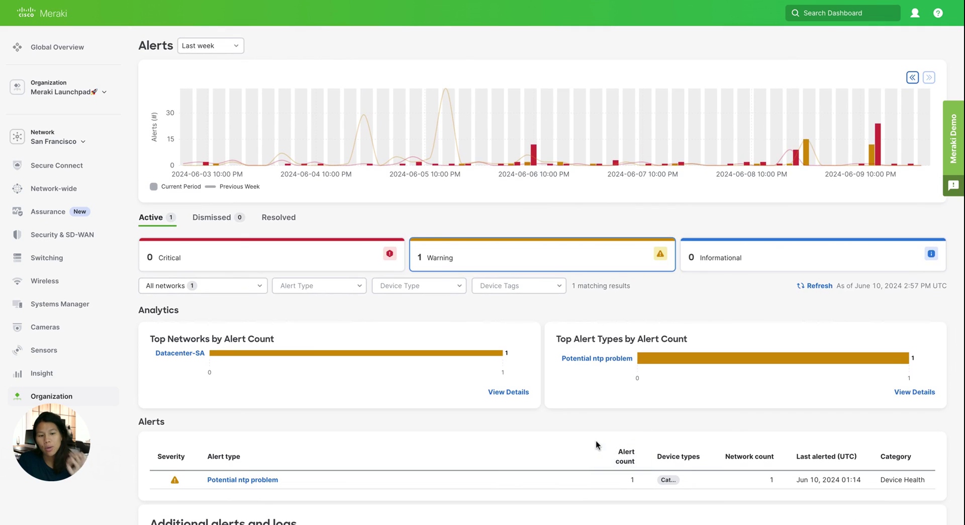
{"action": "mouse_move", "coordinate": [100, 397]}
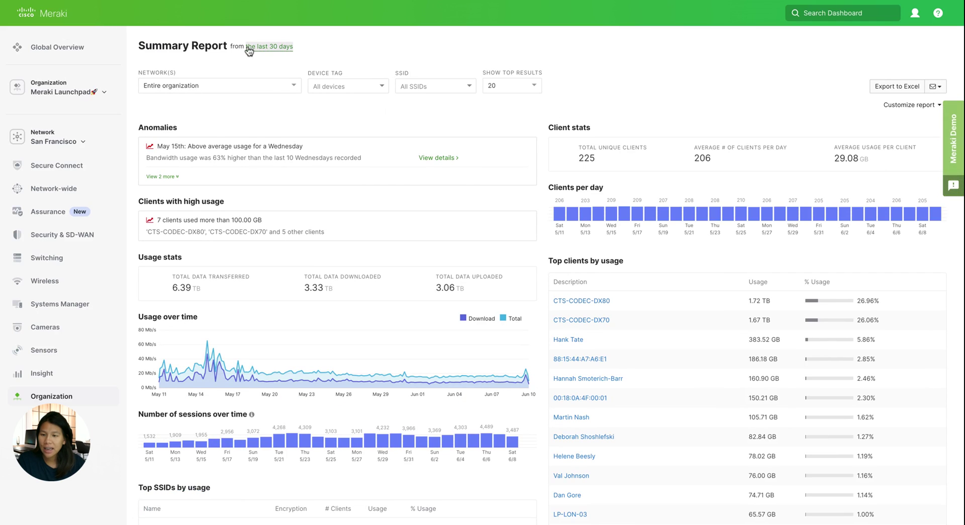
{"action": "left_click", "coordinate": [282, 46]}
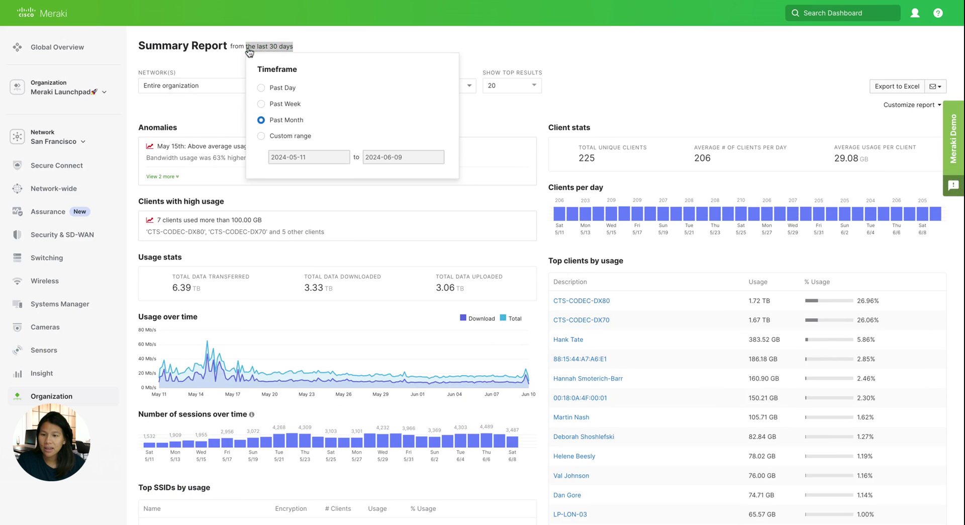
{"action": "left_click", "coordinate": [611, 59]}
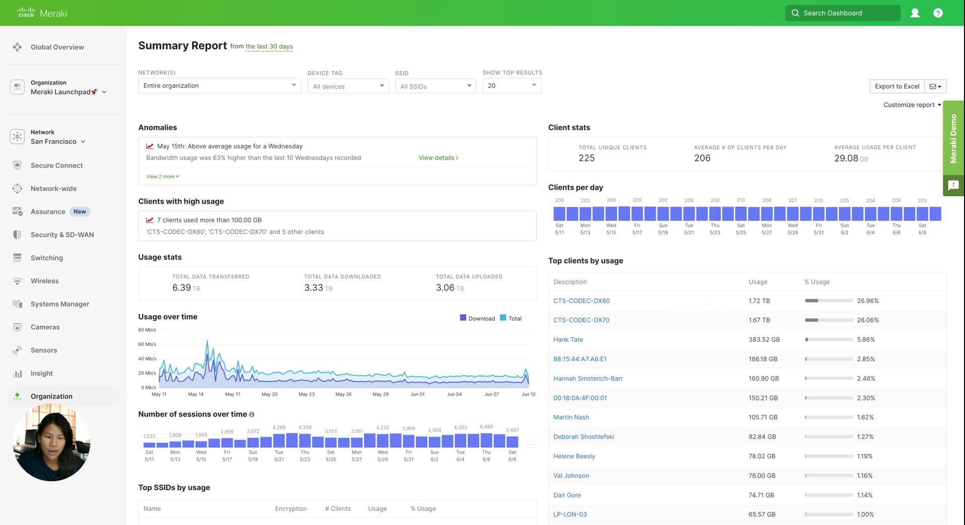
{"action": "scroll", "coordinate": [661, 297], "scroll_direction": "down", "scroll_amount": 3}
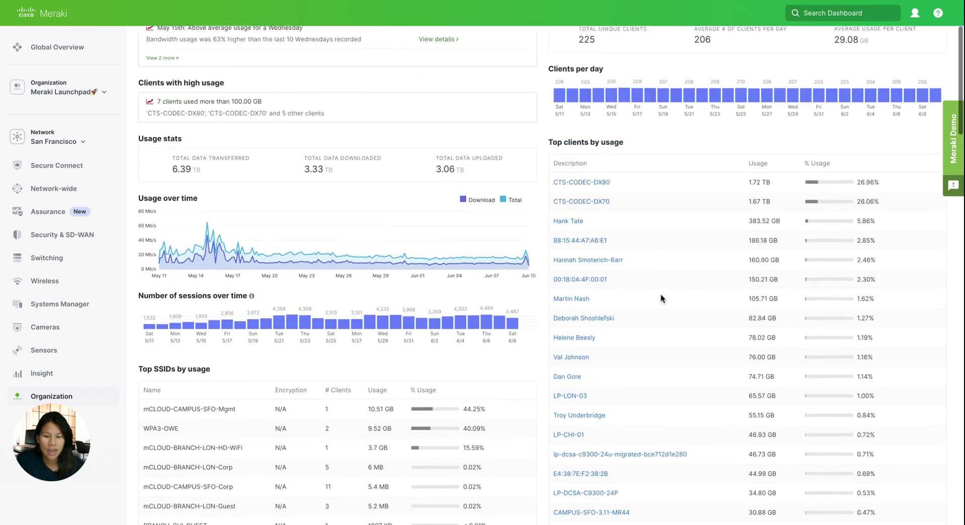
{"action": "scroll", "coordinate": [263, 312], "scroll_direction": "down", "scroll_amount": 4}
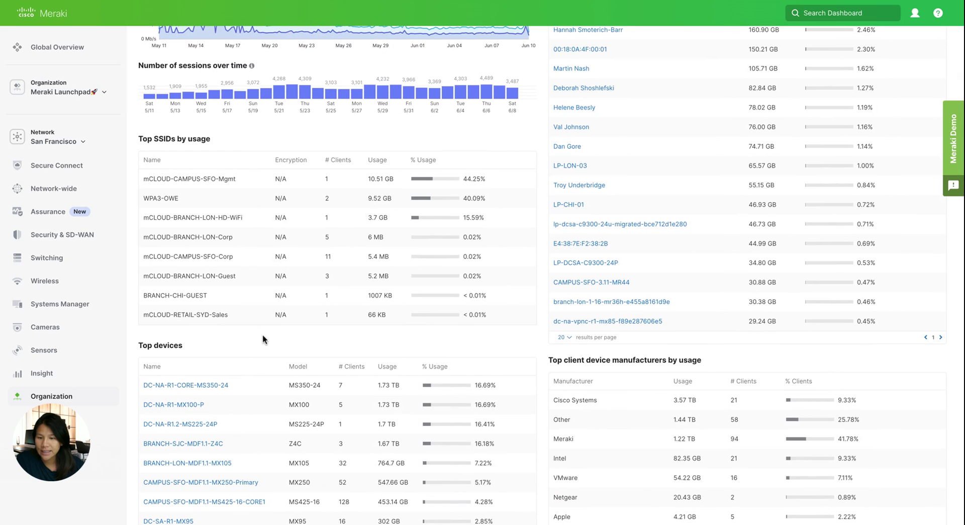
{"action": "scroll", "coordinate": [412, 343], "scroll_direction": "down", "scroll_amount": 3}
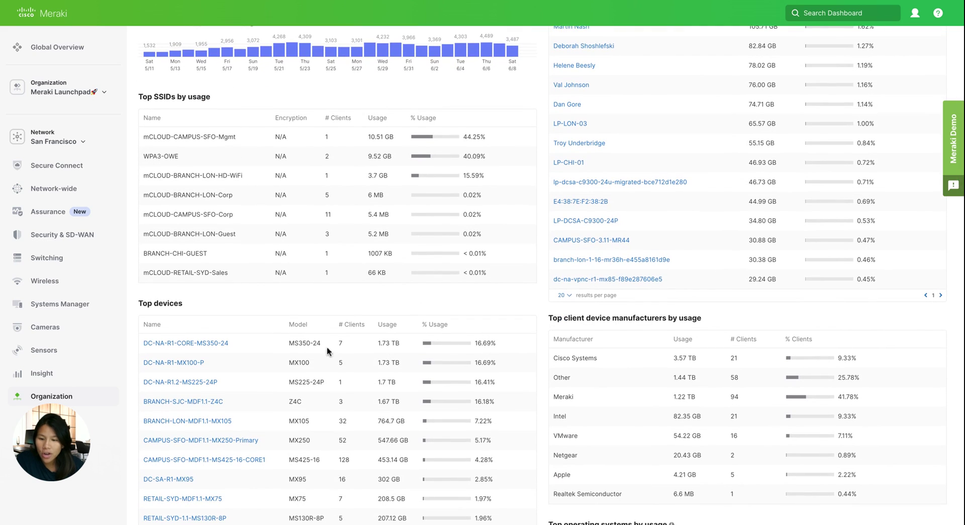
{"action": "scroll", "coordinate": [243, 362], "scroll_direction": "down", "scroll_amount": 1}
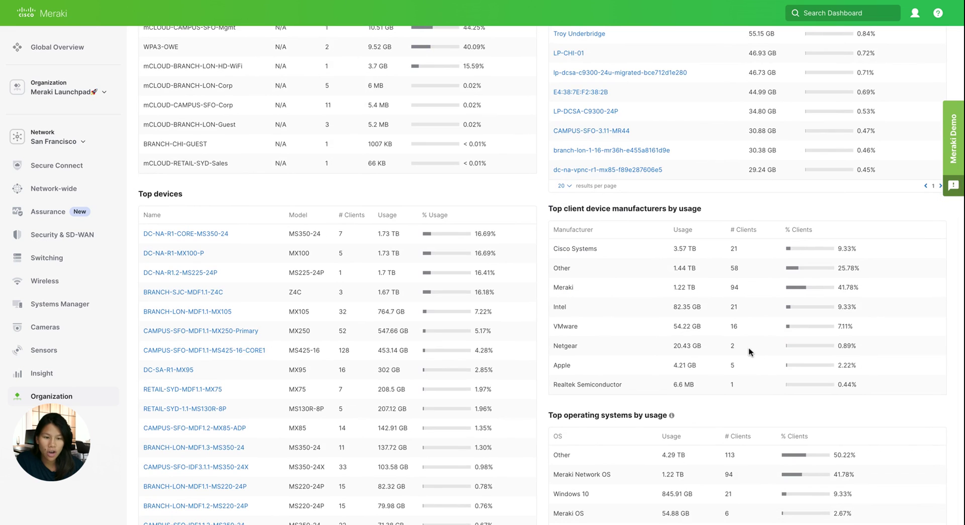
{"action": "scroll", "coordinate": [652, 385], "scroll_direction": "down", "scroll_amount": 4}
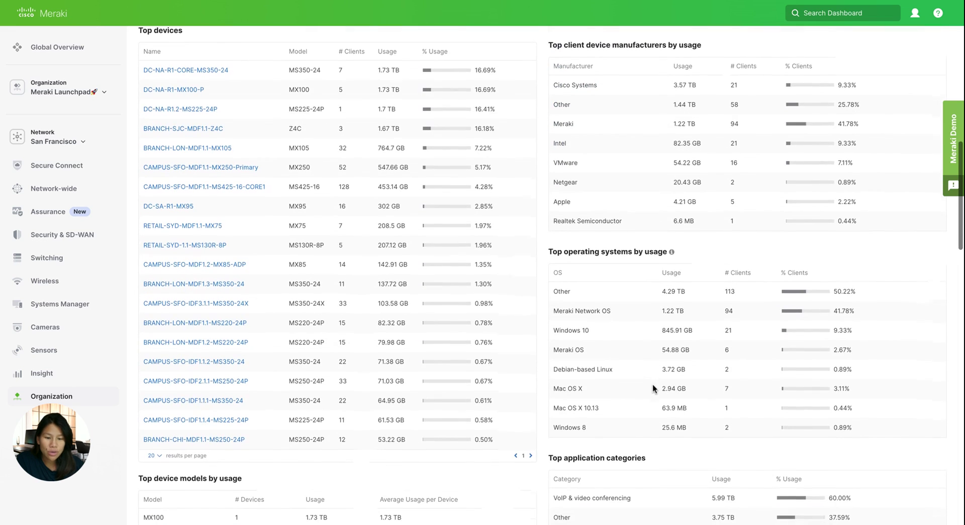
{"action": "scroll", "coordinate": [652, 385], "scroll_direction": "down", "scroll_amount": 5}
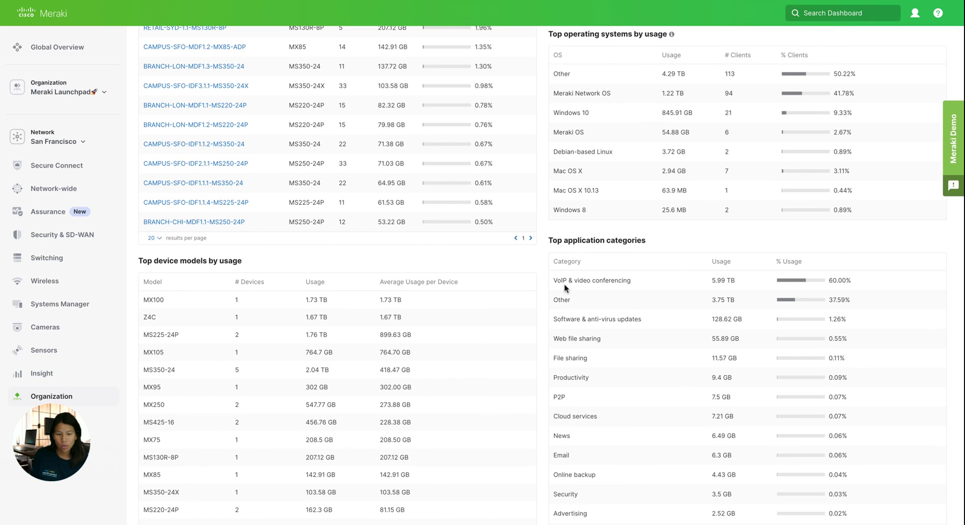
{"action": "left_click_drag", "start_coordinate": [547, 279], "coordinate": [641, 283]}
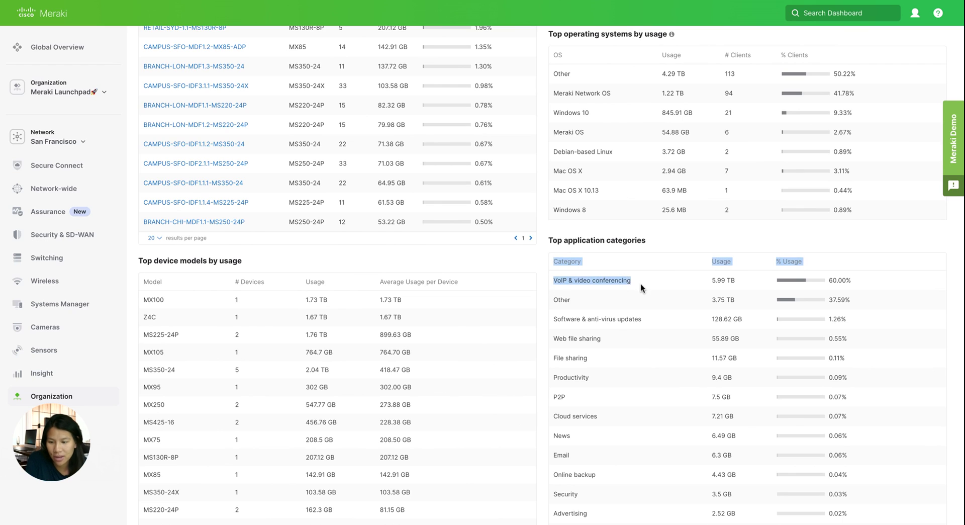
{"action": "scroll", "coordinate": [640, 283], "scroll_direction": "down", "scroll_amount": 10}
{"action": "scroll", "coordinate": [616, 295], "scroll_direction": "up", "scroll_amount": 20}
{"action": "mouse_move", "coordinate": [106, 388]}
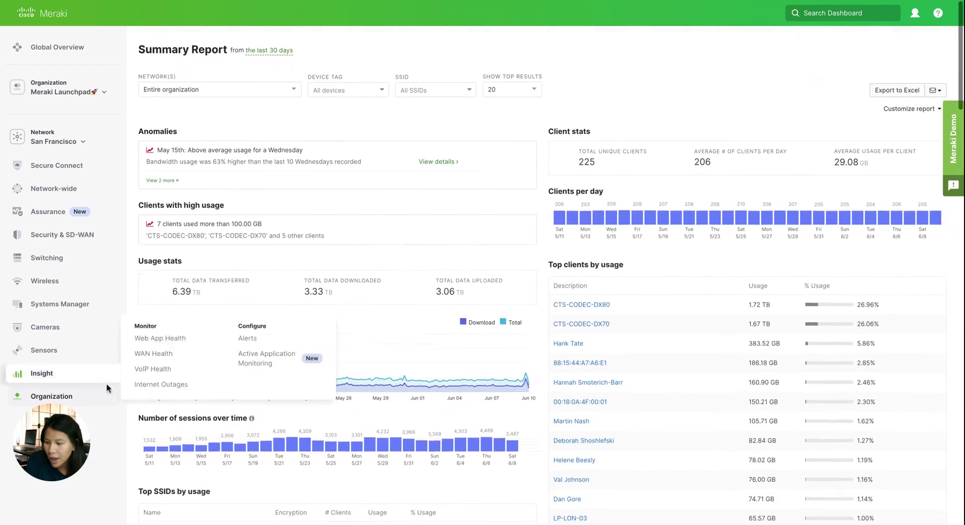
{"action": "mouse_move", "coordinate": [90, 209]}
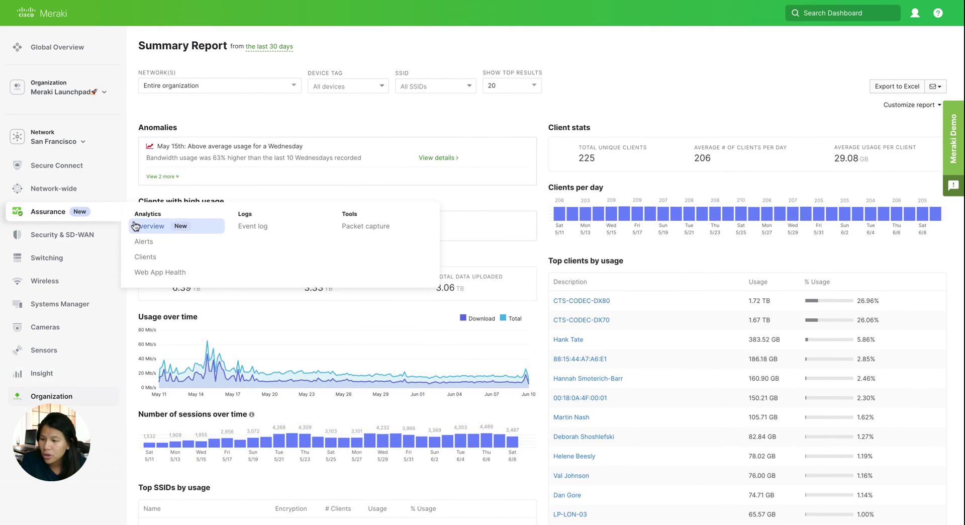
Step: Show the Assurance Overview network health for Last week
{"action": "left_click", "coordinate": [172, 227]}
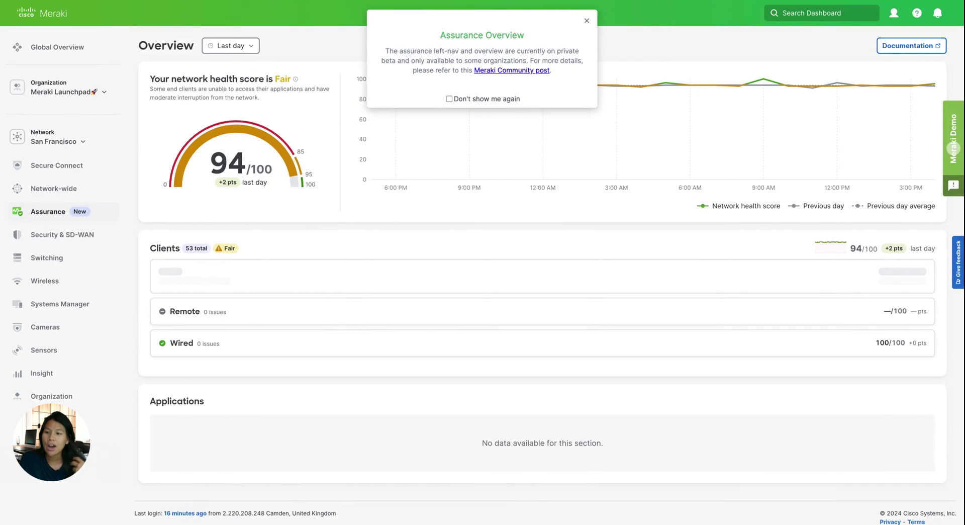
{"action": "left_click", "coordinate": [586, 20]}
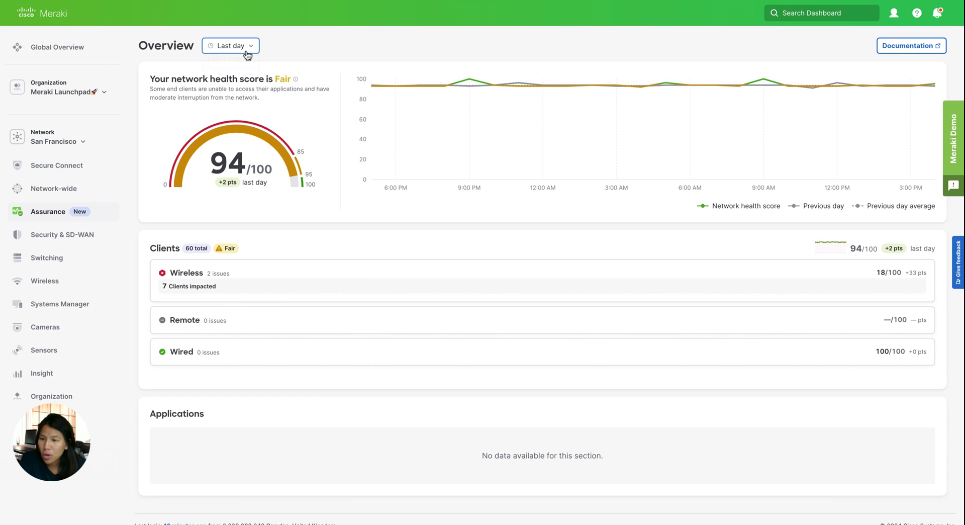
{"action": "left_click", "coordinate": [246, 93]}
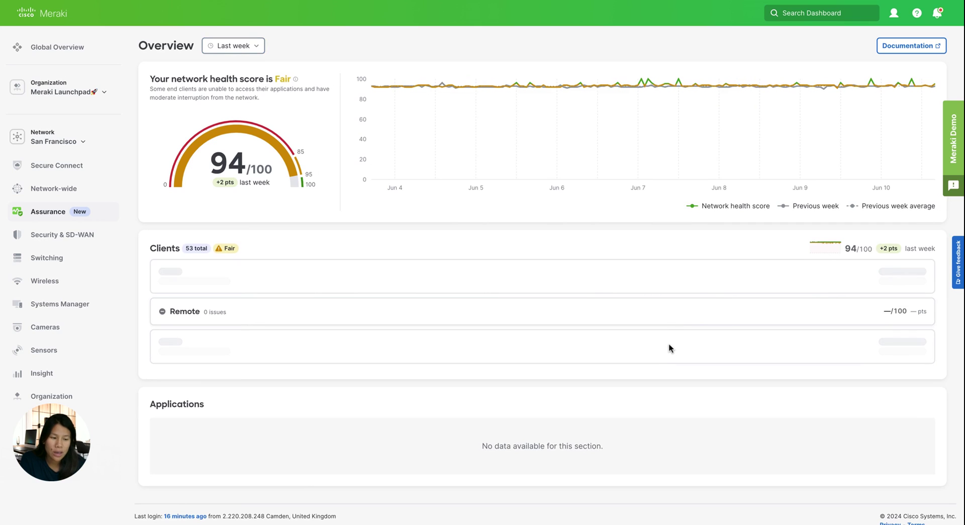
Step: Drill into wireless client issues to see the Authentication failure breakdown
{"action": "scroll", "coordinate": [824, 312], "scroll_direction": "down", "scroll_amount": 1}
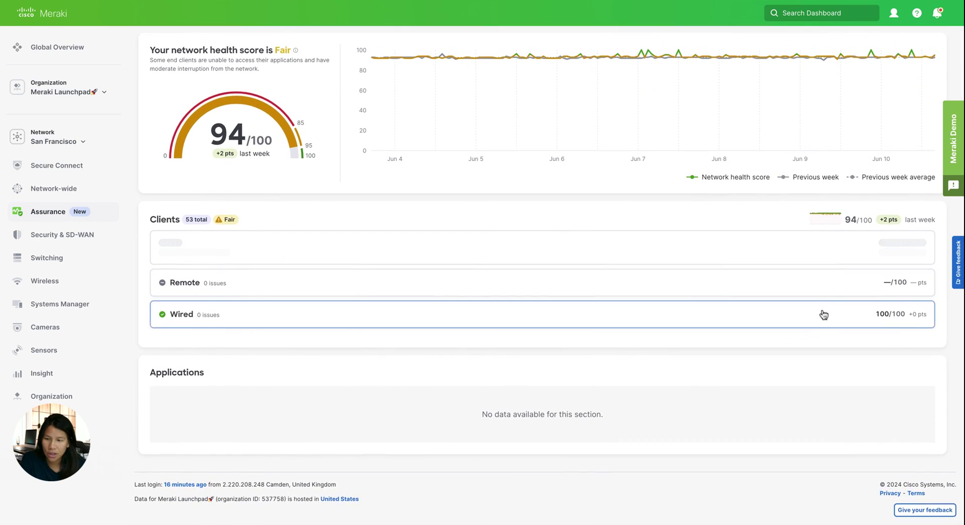
{"action": "left_click", "coordinate": [904, 248]}
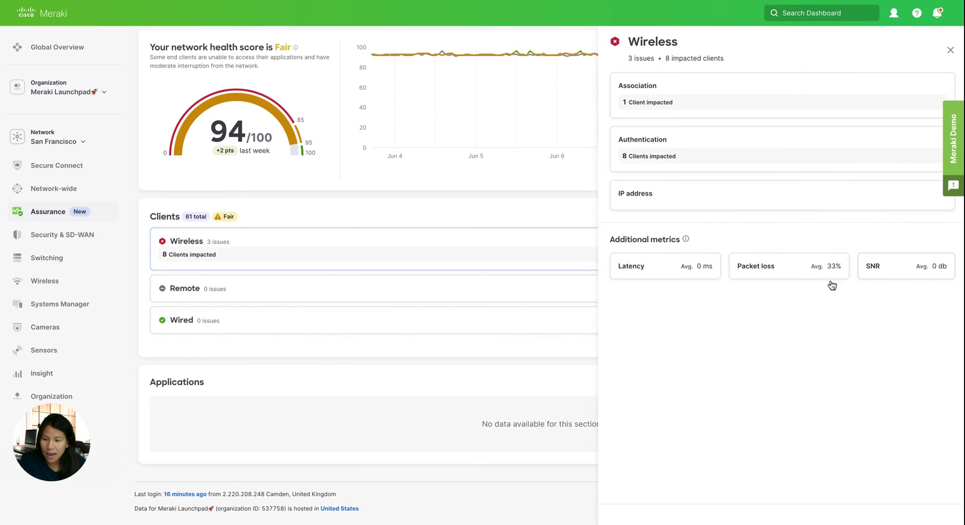
{"action": "left_click", "coordinate": [722, 151]}
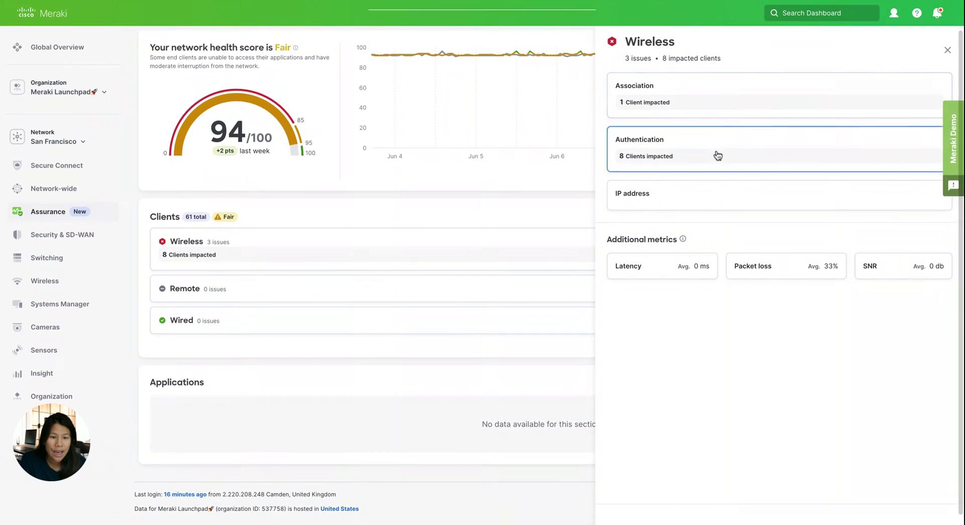
{"action": "left_click", "coordinate": [586, 20]}
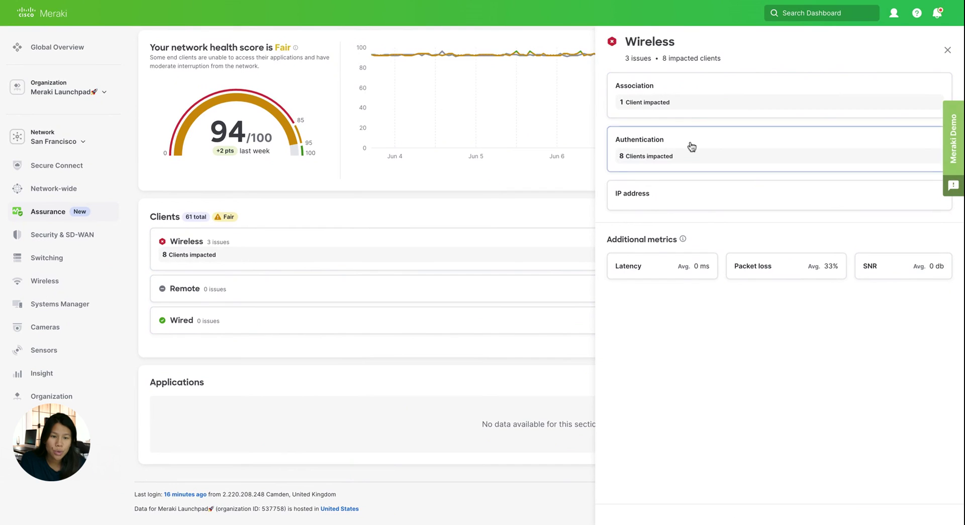
{"action": "left_click", "coordinate": [661, 146]}
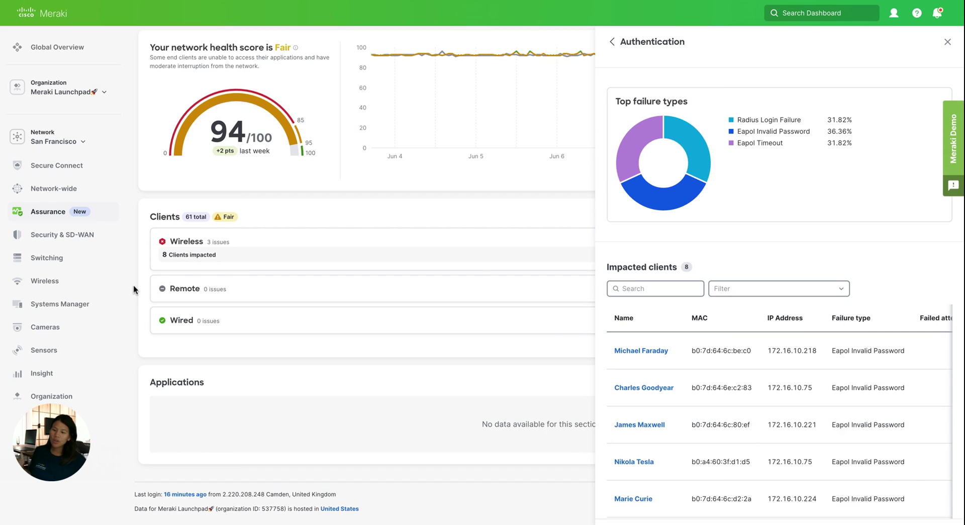
{"action": "mouse_move", "coordinate": [68, 289]}
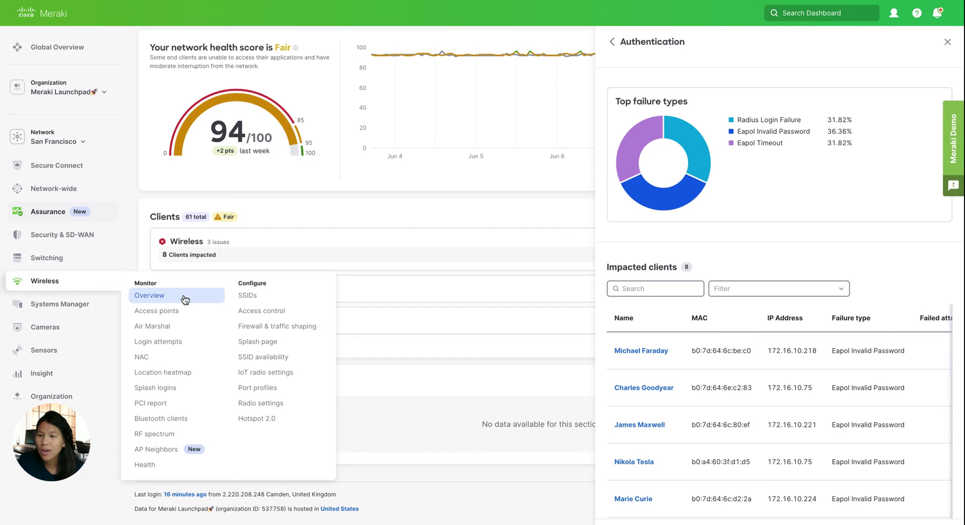
Step: Review the Wireless overview cards, including 0% RADIUS success, then switch to Health
{"action": "left_click", "coordinate": [157, 311]}
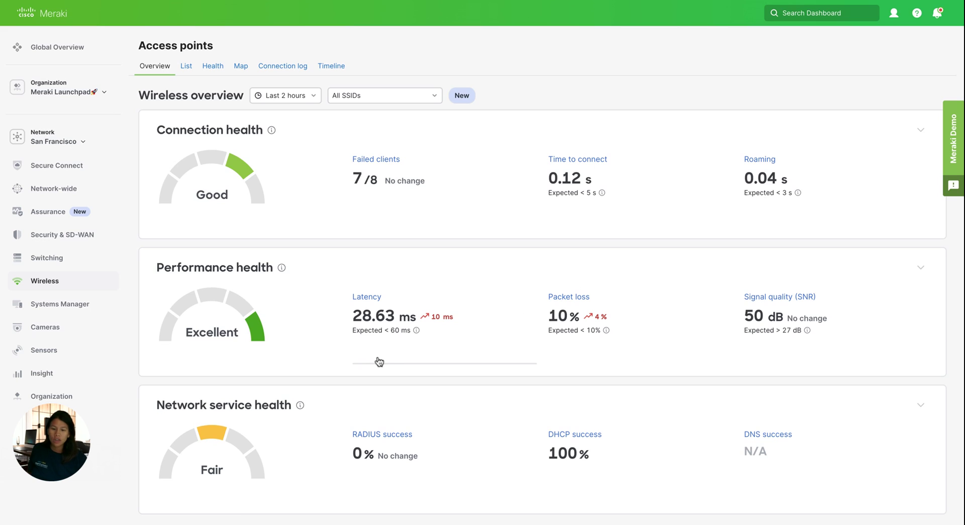
{"action": "scroll", "coordinate": [592, 343], "scroll_direction": "down", "scroll_amount": 2}
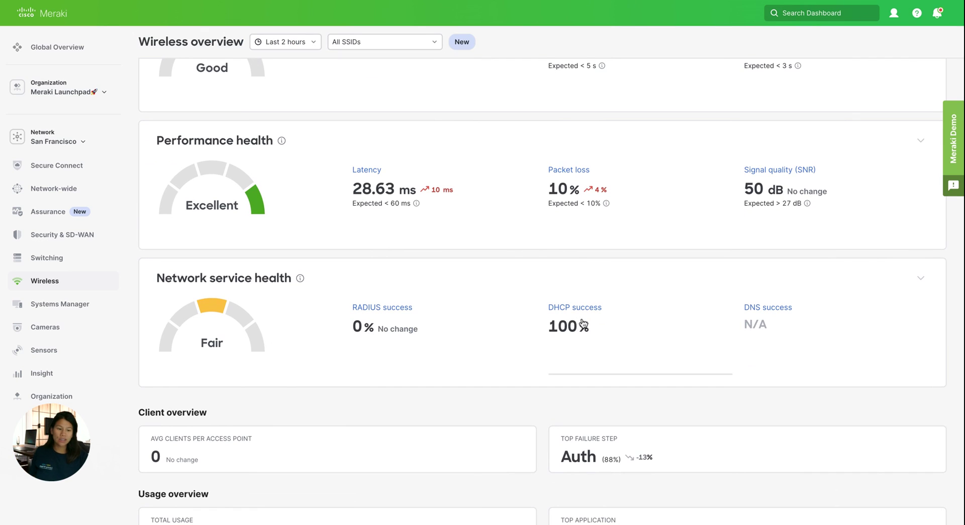
{"action": "scroll", "coordinate": [592, 331], "scroll_direction": "down", "scroll_amount": 2}
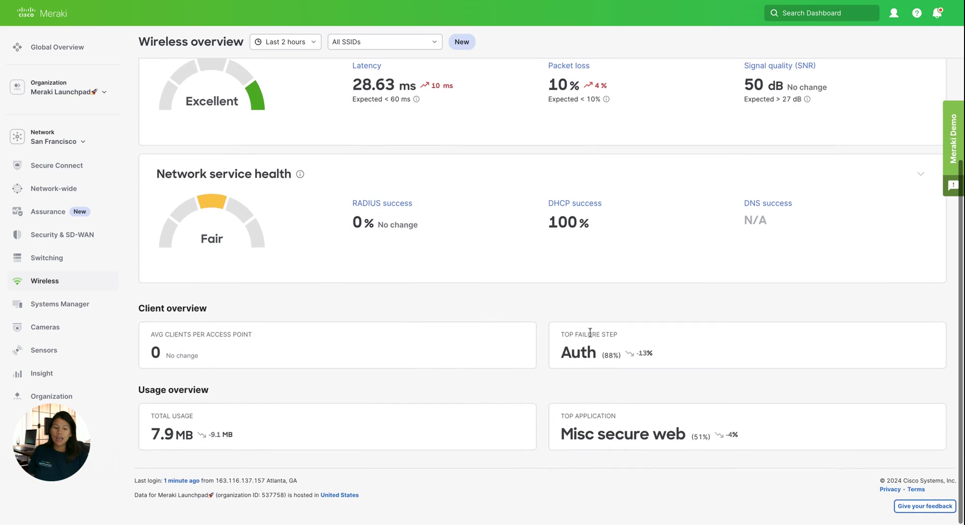
{"action": "scroll", "coordinate": [591, 334], "scroll_direction": "up", "scroll_amount": 4}
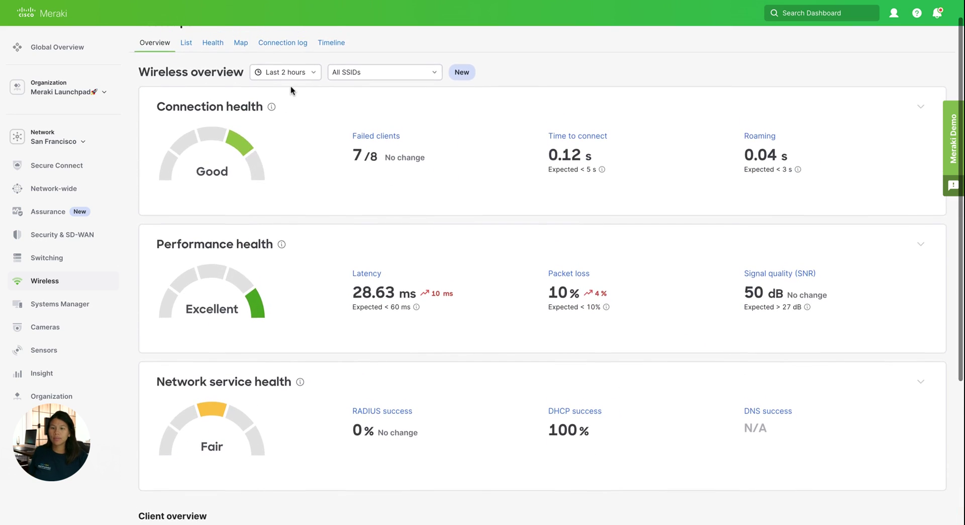
{"action": "scroll", "coordinate": [290, 85], "scroll_direction": "up", "scroll_amount": 1}
{"action": "left_click", "coordinate": [211, 67]}
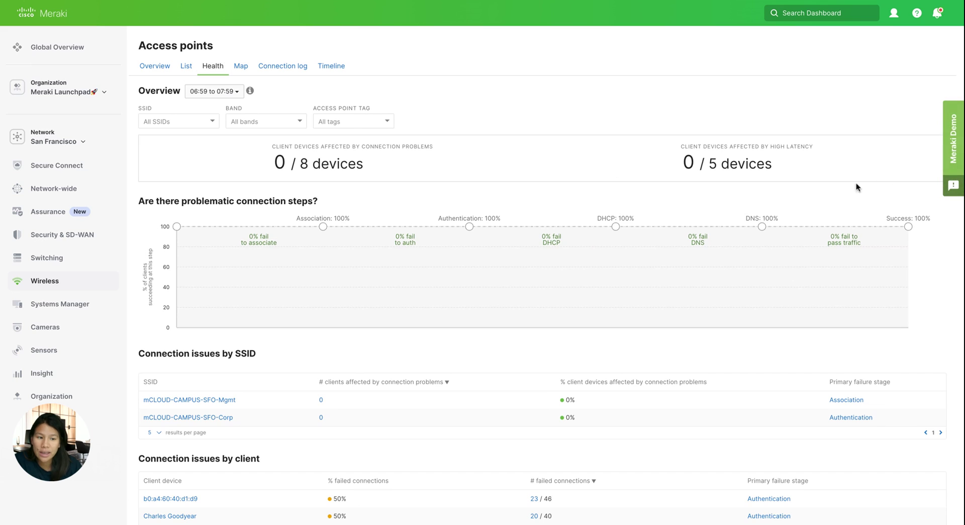
Step: Review connection issues by SSID, client and access point, mostly failing at Authentication
{"action": "scroll", "coordinate": [621, 239], "scroll_direction": "down", "scroll_amount": 4}
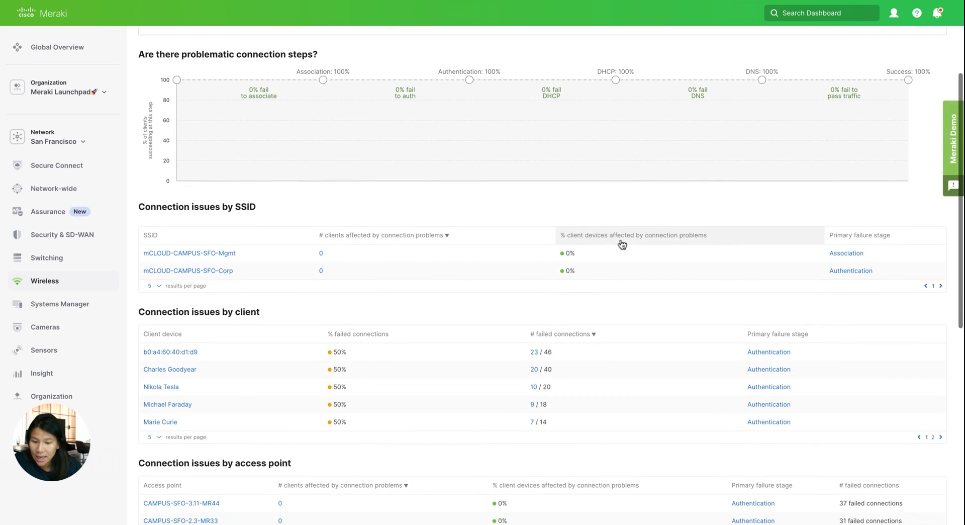
{"action": "scroll", "coordinate": [623, 244], "scroll_direction": "down", "scroll_amount": 1}
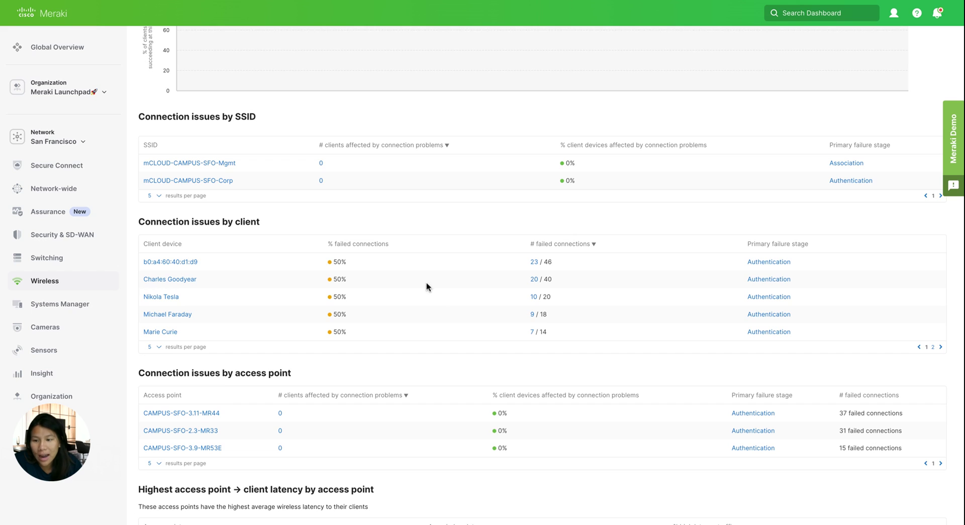
{"action": "scroll", "coordinate": [426, 287], "scroll_direction": "up", "scroll_amount": 3}
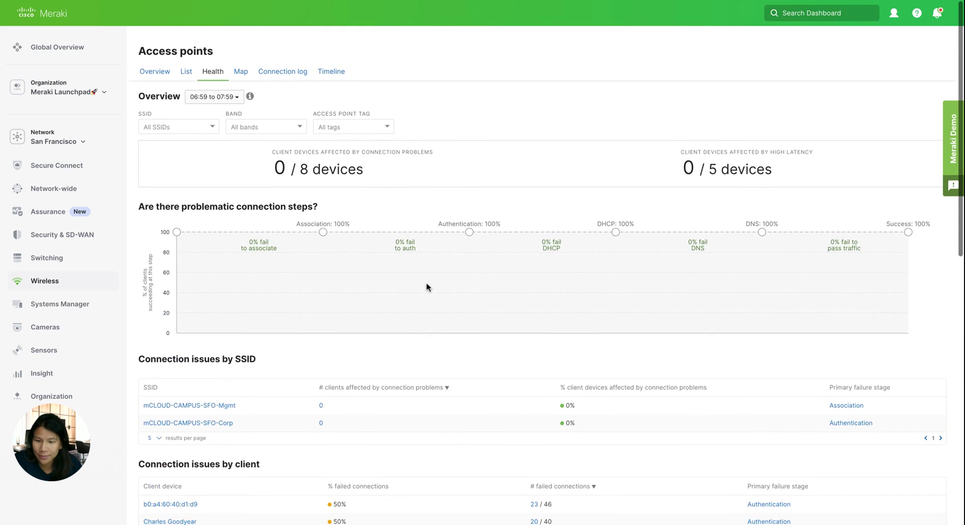
Step: Filter the Network Timeline to Bad status, showing 166 connections
{"action": "left_click", "coordinate": [329, 68]}
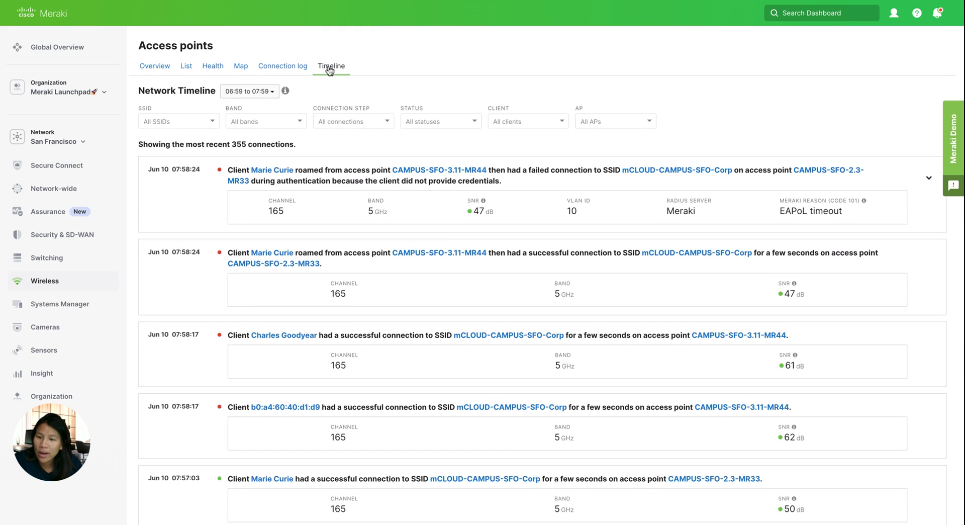
{"action": "left_click", "coordinate": [472, 124]}
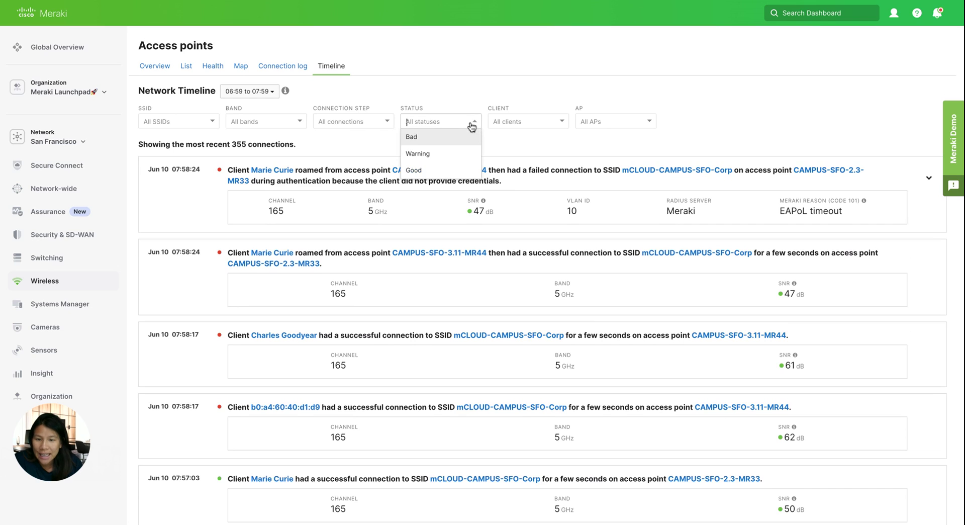
{"action": "left_click", "coordinate": [461, 137]}
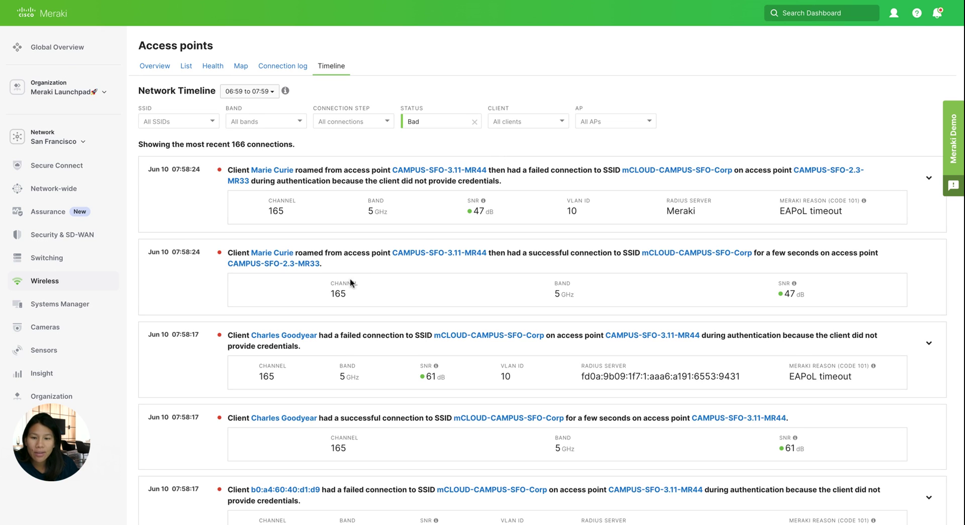
Step: Expand the latest failure and read its RADIUS server not responding evidence and recommendations
{"action": "left_click", "coordinate": [929, 178]}
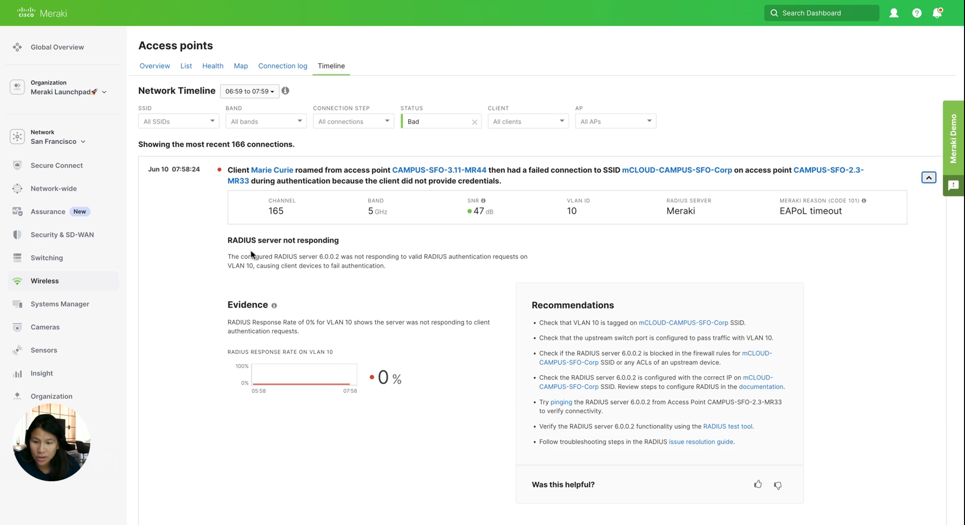
{"action": "left_click_drag", "start_coordinate": [238, 241], "coordinate": [333, 243]}
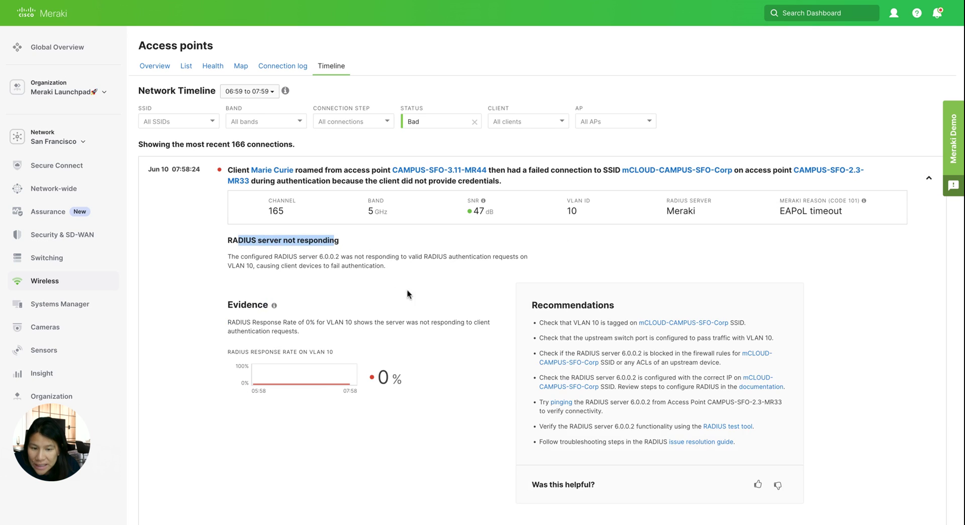
{"action": "scroll", "coordinate": [410, 296], "scroll_direction": "down", "scroll_amount": 2}
{"action": "left_click_drag", "start_coordinate": [237, 247], "coordinate": [383, 259]}
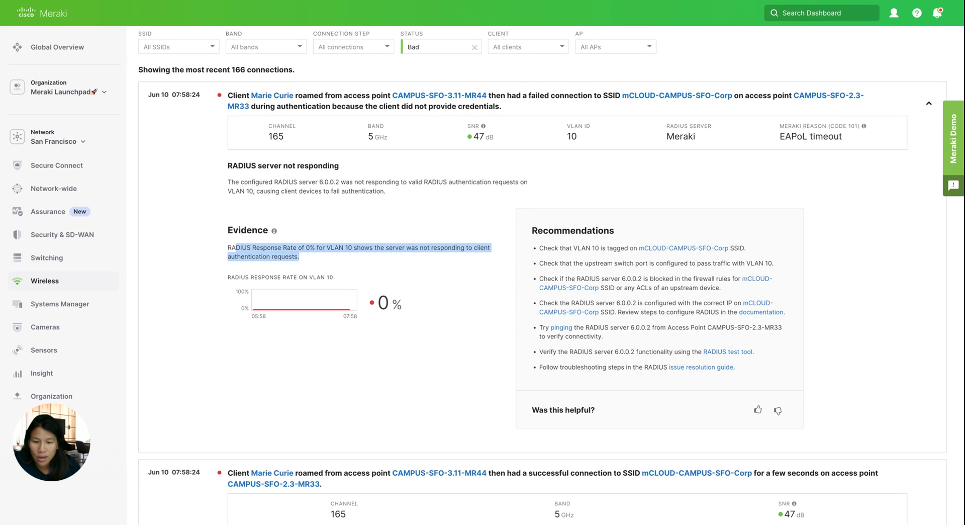
{"action": "left_click_drag", "start_coordinate": [515, 230], "coordinate": [715, 370]}
{"action": "left_click", "coordinate": [832, 335]}
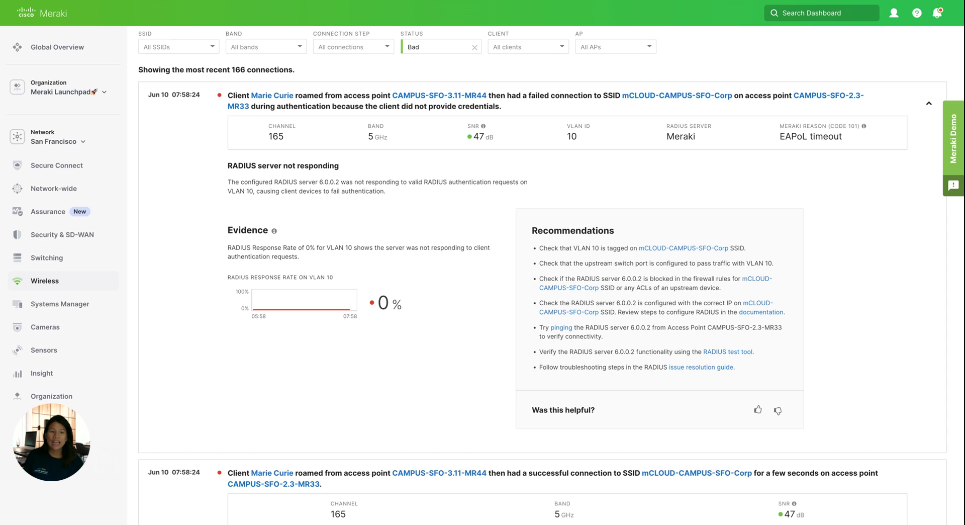
{"action": "mouse_move", "coordinate": [86, 263]}
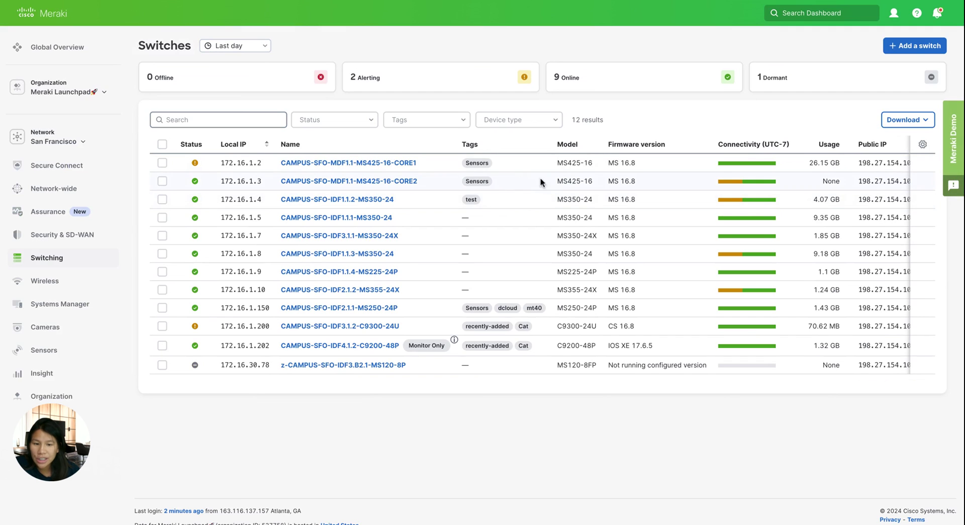
{"action": "scroll", "coordinate": [540, 181], "scroll_direction": "right", "scroll_amount": 5}
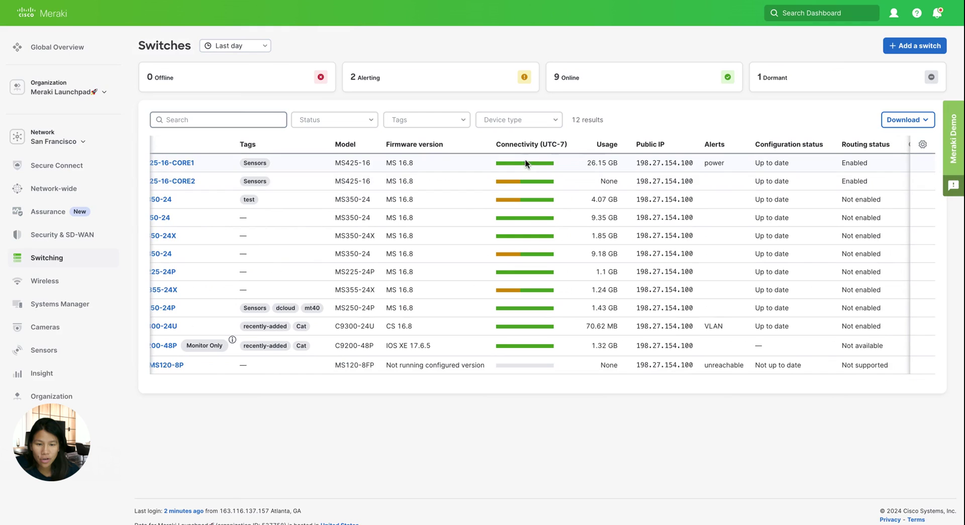
{"action": "mouse_move", "coordinate": [510, 180]}
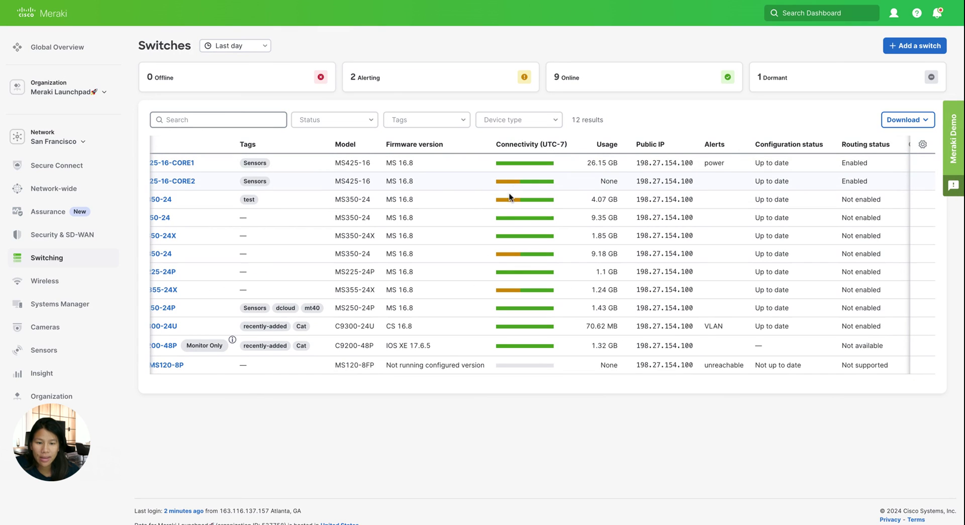
{"action": "mouse_move", "coordinate": [510, 200]}
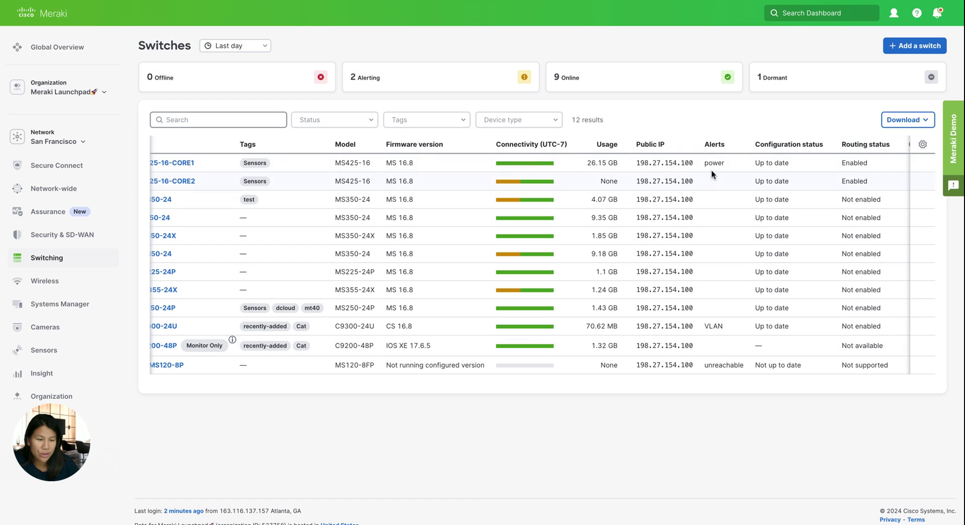
{"action": "left_click_drag", "start_coordinate": [701, 164], "coordinate": [742, 165]}
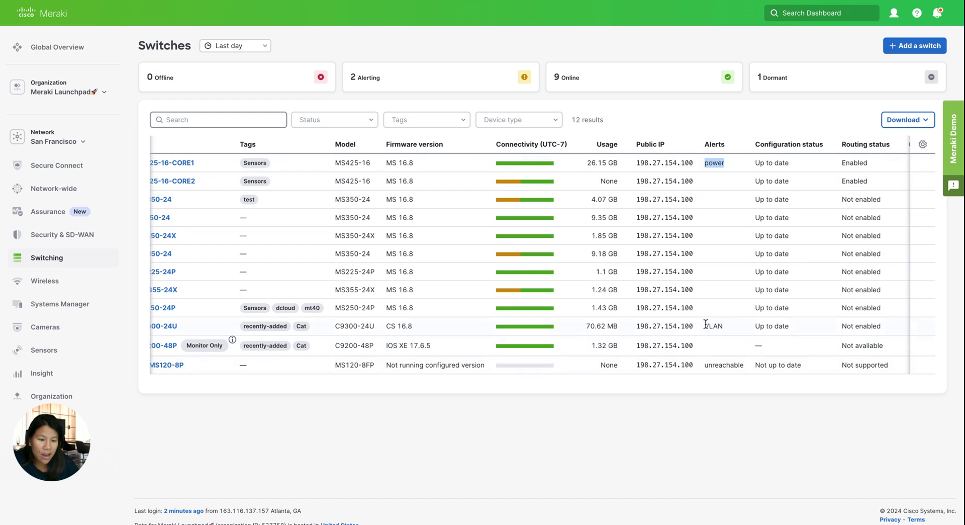
{"action": "left_click_drag", "start_coordinate": [704, 326], "coordinate": [723, 326]}
{"action": "left_click_drag", "start_coordinate": [705, 366], "coordinate": [738, 366]}
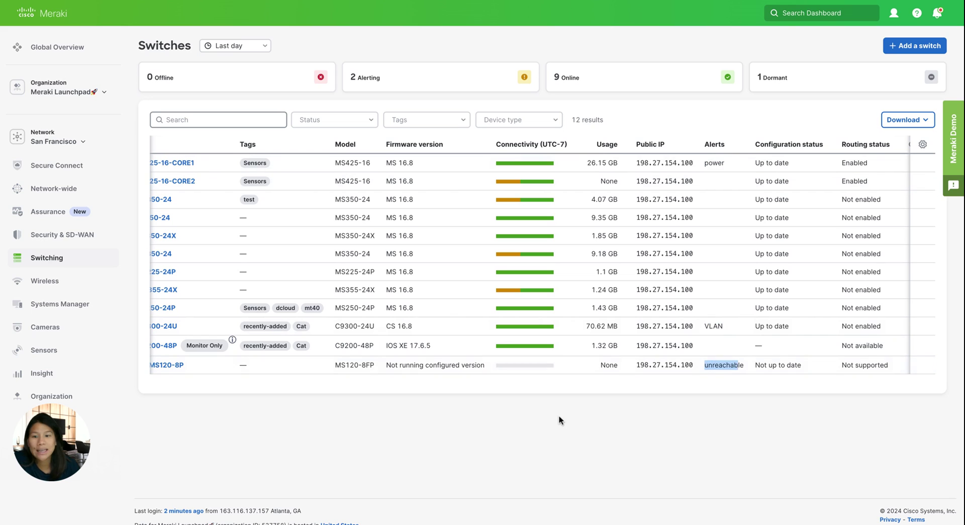
{"action": "mouse_move", "coordinate": [82, 240]}
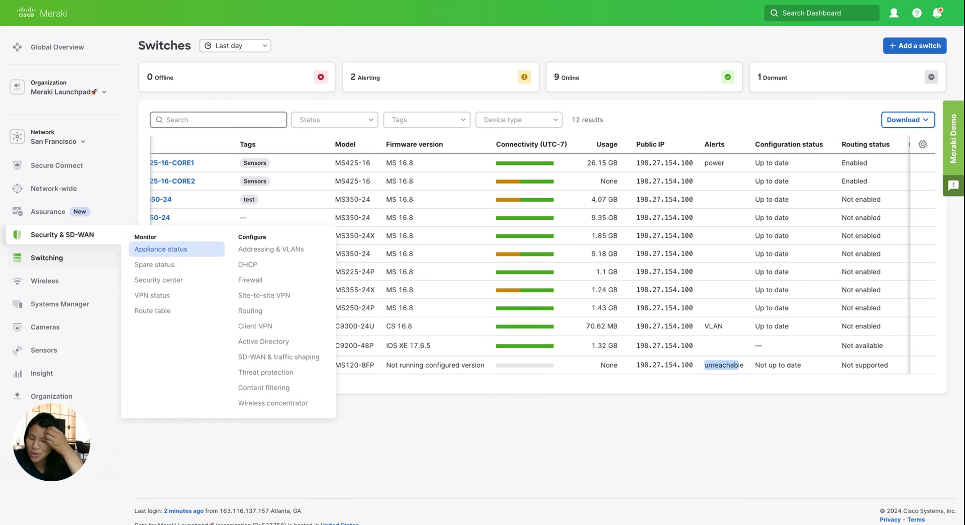
Step: Open Appliance status and review the High WAN Packet Loss warning
{"action": "left_click", "coordinate": [161, 249]}
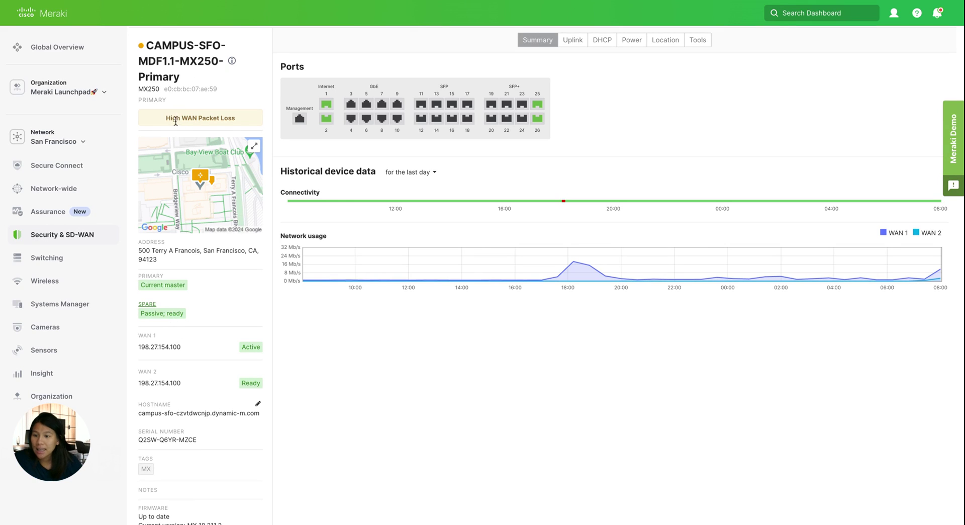
{"action": "left_click_drag", "start_coordinate": [165, 117], "coordinate": [258, 118]}
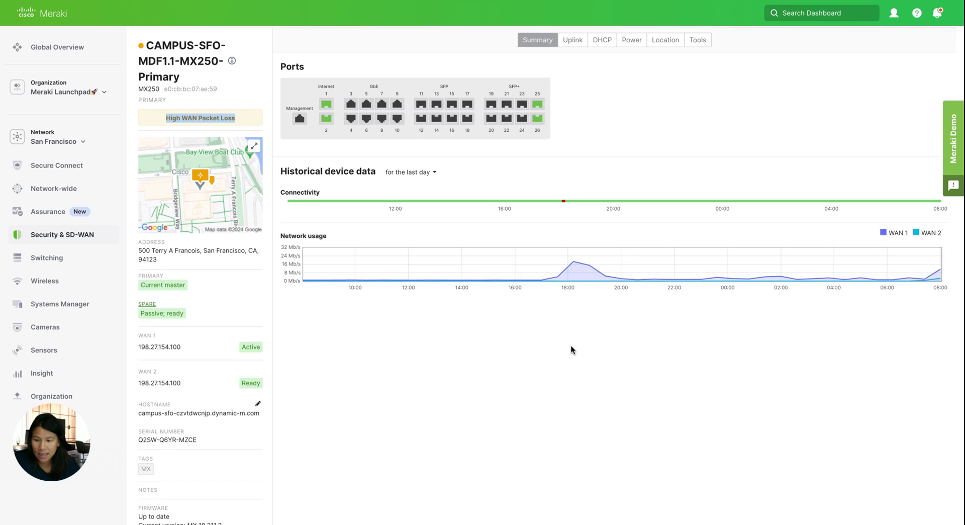
{"action": "scroll", "coordinate": [571, 345], "scroll_direction": "down", "scroll_amount": 3}
{"action": "scroll", "coordinate": [571, 345], "scroll_direction": "up", "scroll_amount": 3}
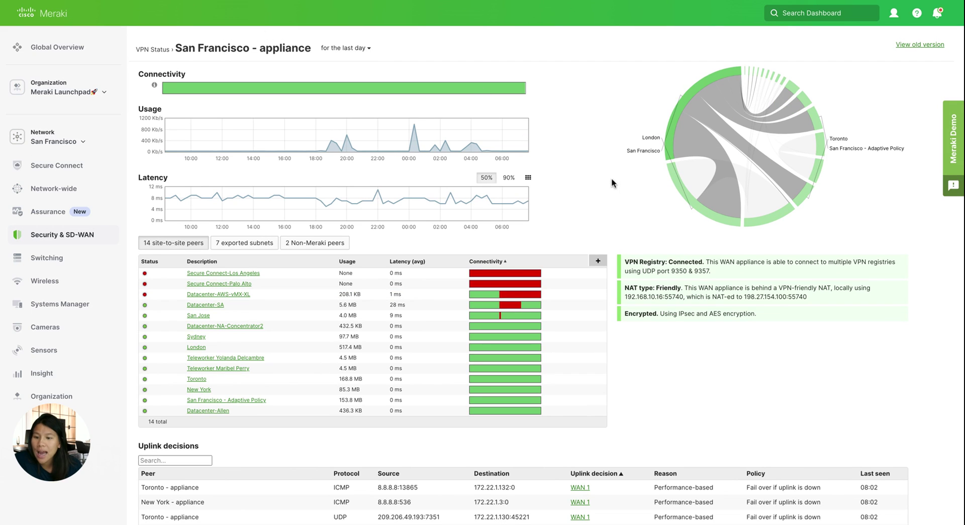
{"action": "scroll", "coordinate": [611, 177], "scroll_direction": "down", "scroll_amount": 5}
{"action": "scroll", "coordinate": [611, 177], "scroll_direction": "up", "scroll_amount": 5}
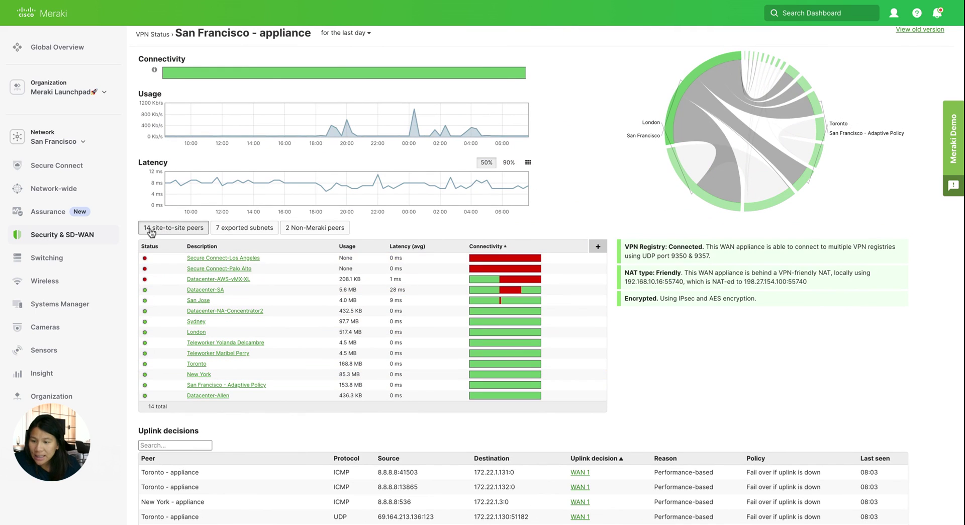
{"action": "mouse_move", "coordinate": [211, 301]}
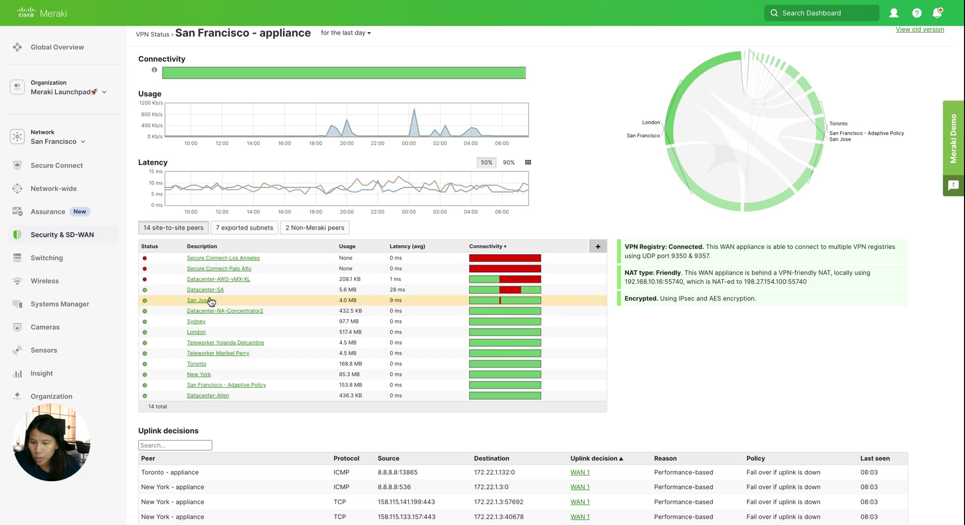
{"action": "mouse_move", "coordinate": [219, 373]}
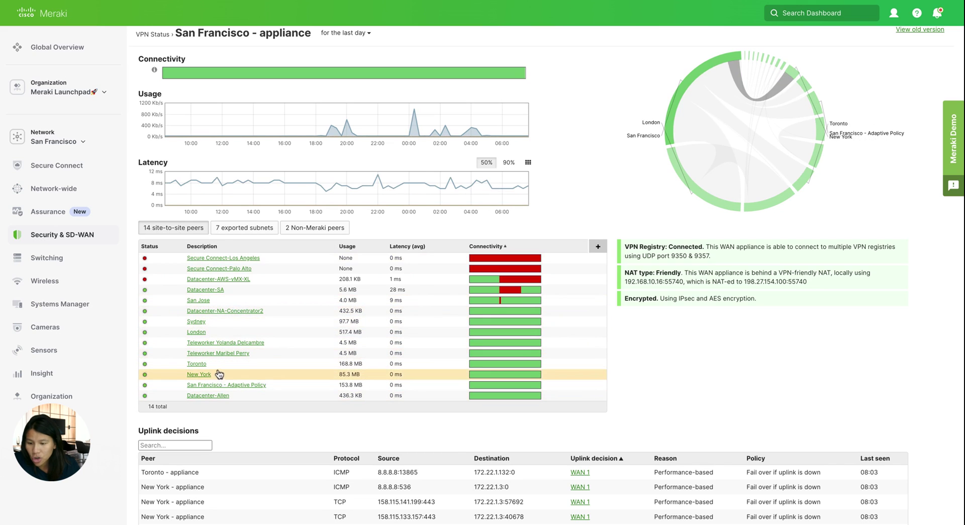
{"action": "mouse_move", "coordinate": [536, 257]}
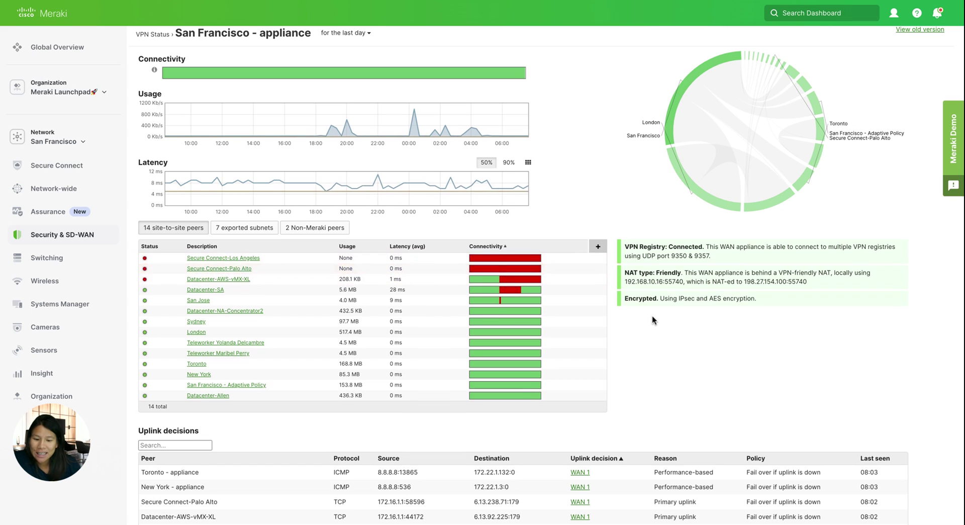
Step: Scroll to Uplink decisions and note the Performance-based reason in the first row
{"action": "scroll", "coordinate": [652, 314], "scroll_direction": "down", "scroll_amount": 7}
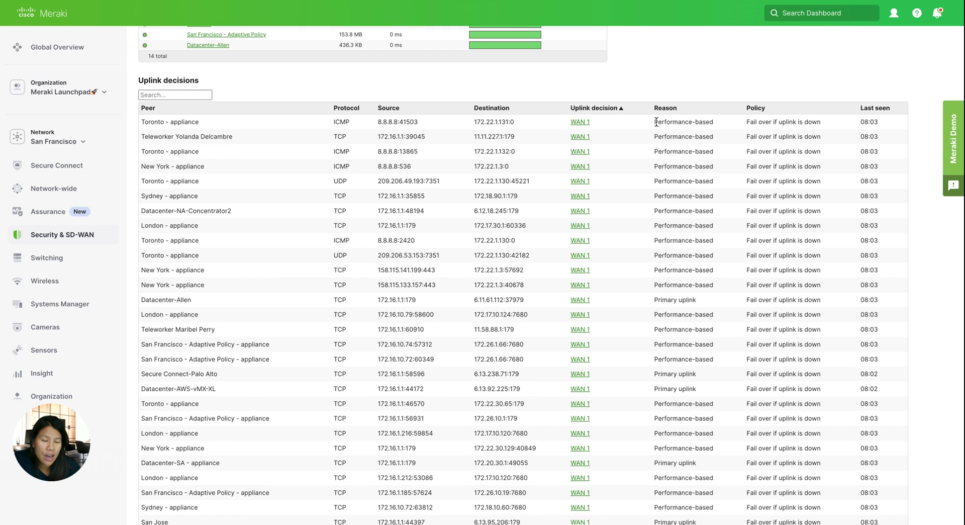
{"action": "left_click_drag", "start_coordinate": [655, 121], "coordinate": [728, 126]}
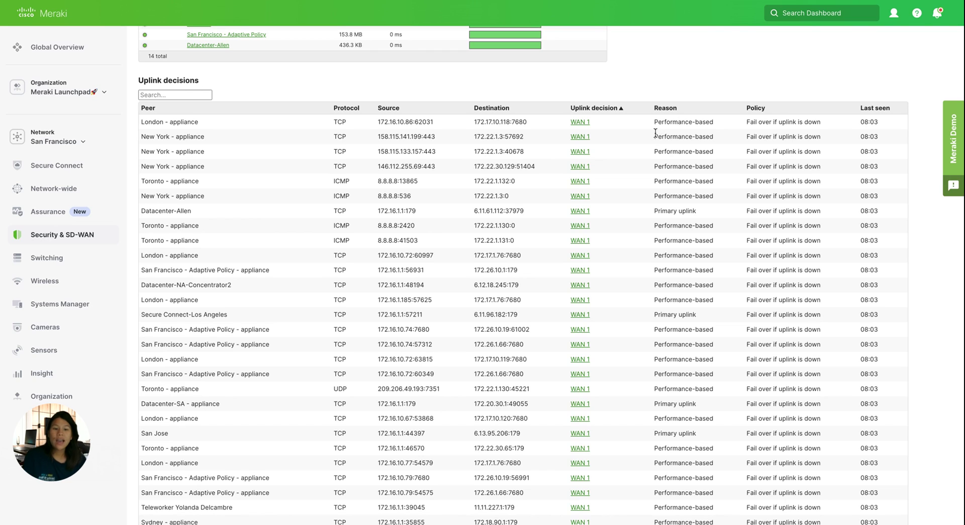
{"action": "mouse_move", "coordinate": [12, 241]}
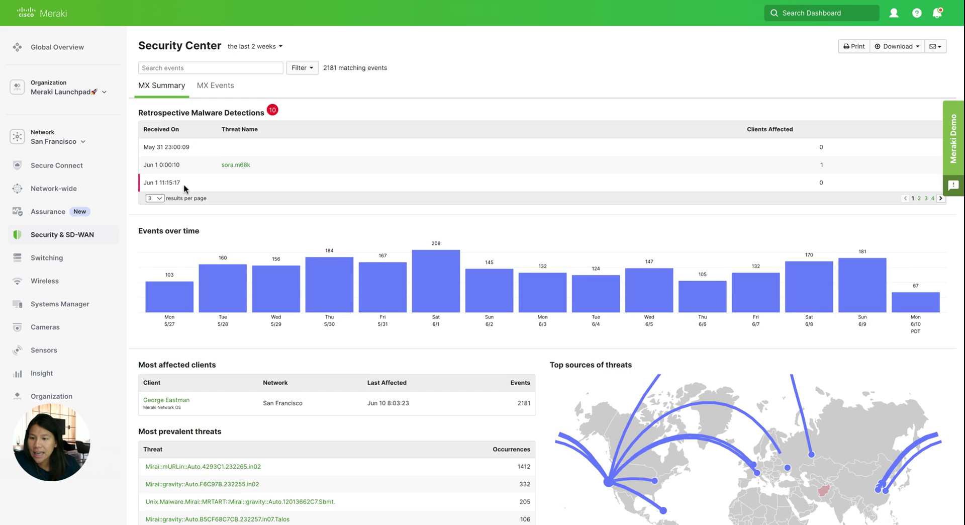
Step: Review the Security Center MX Summary charts showing 2181 matching events and malware detections
{"action": "scroll", "coordinate": [441, 264], "scroll_direction": "down", "scroll_amount": 2}
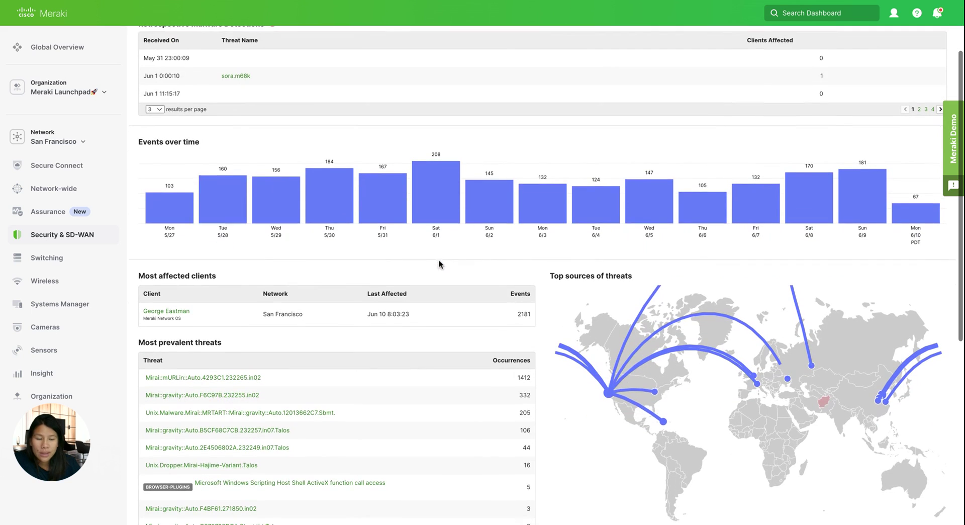
{"action": "scroll", "coordinate": [201, 211], "scroll_direction": "up", "scroll_amount": 2}
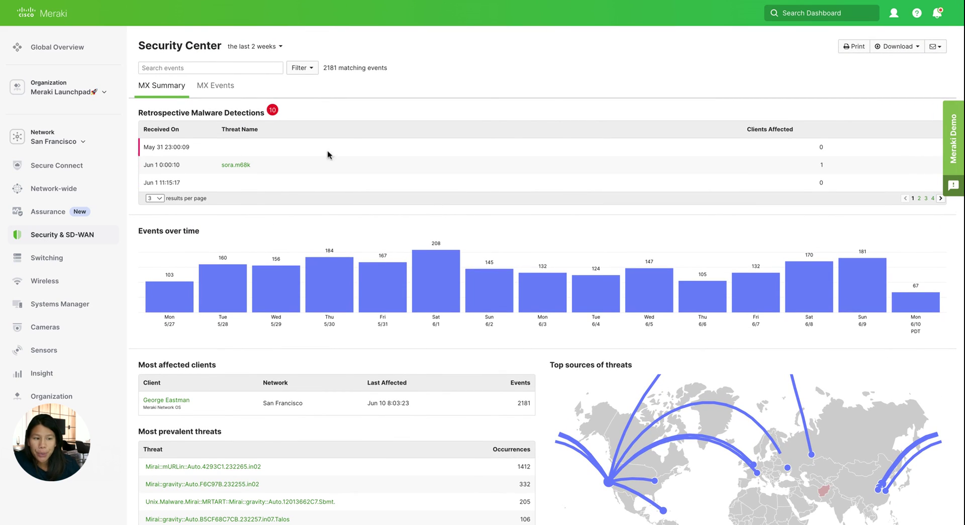
{"action": "scroll", "coordinate": [483, 222], "scroll_direction": "down", "scroll_amount": 2}
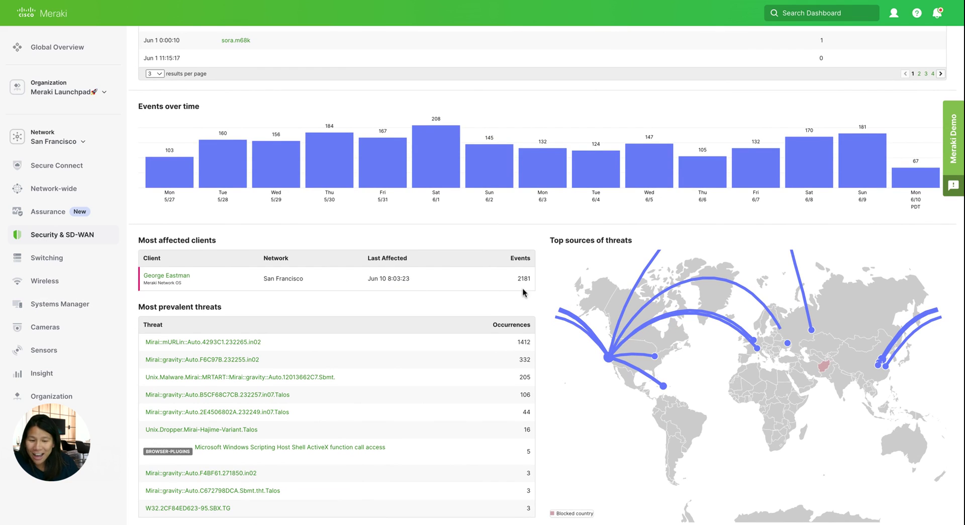
{"action": "left_click_drag", "start_coordinate": [514, 276], "coordinate": [557, 284]}
{"action": "scroll", "coordinate": [556, 286], "scroll_direction": "up", "scroll_amount": 2}
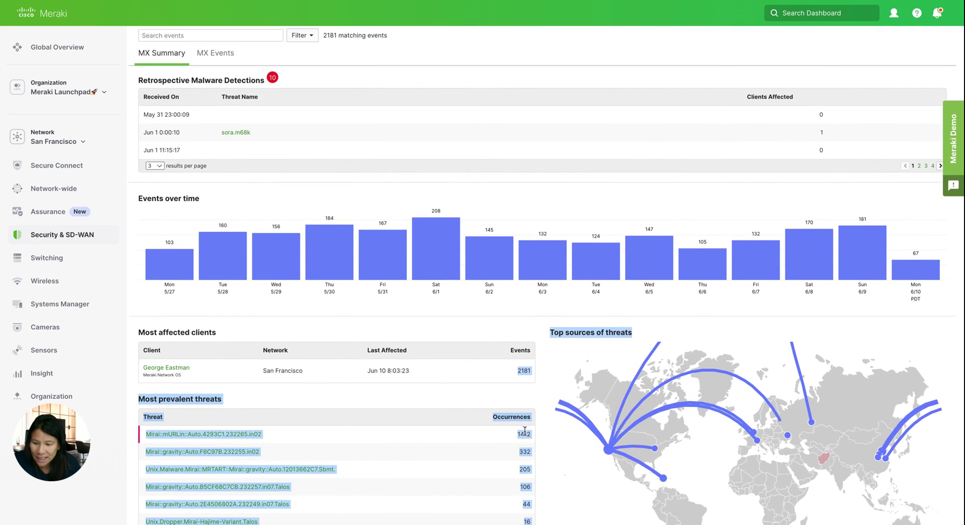
{"action": "left_click", "coordinate": [505, 427]}
Step: Scroll through the threat tables: Mirai::mURLin most prevalent (1412) and China as top threat source
{"action": "scroll", "coordinate": [505, 423], "scroll_direction": "down", "scroll_amount": 5}
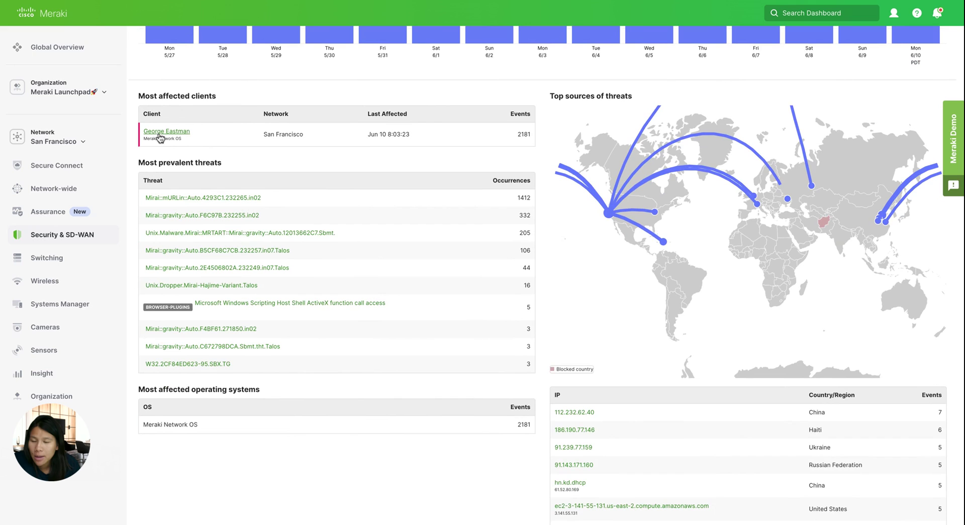
{"action": "scroll", "coordinate": [831, 418], "scroll_direction": "down", "scroll_amount": 4}
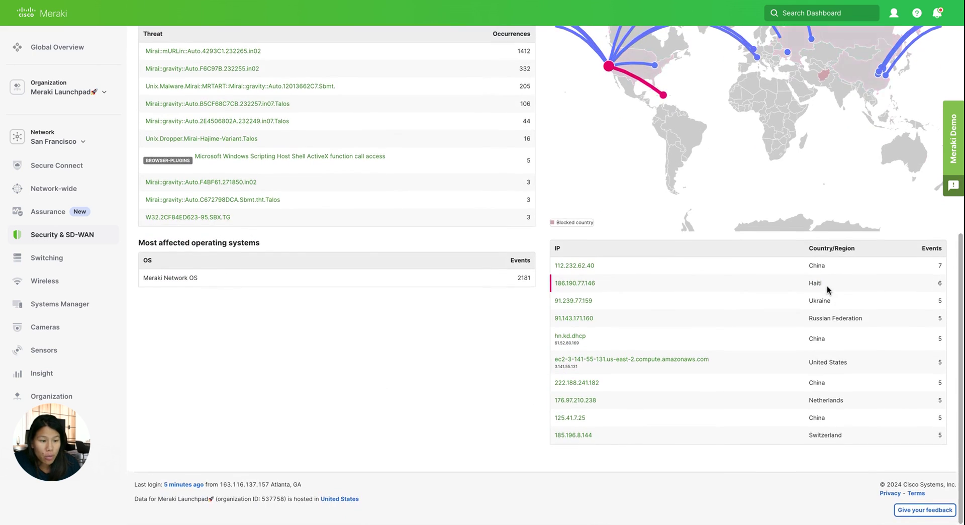
{"action": "scroll", "coordinate": [827, 285], "scroll_direction": "up", "scroll_amount": 2}
{"action": "scroll", "coordinate": [827, 290], "scroll_direction": "down", "scroll_amount": 3}
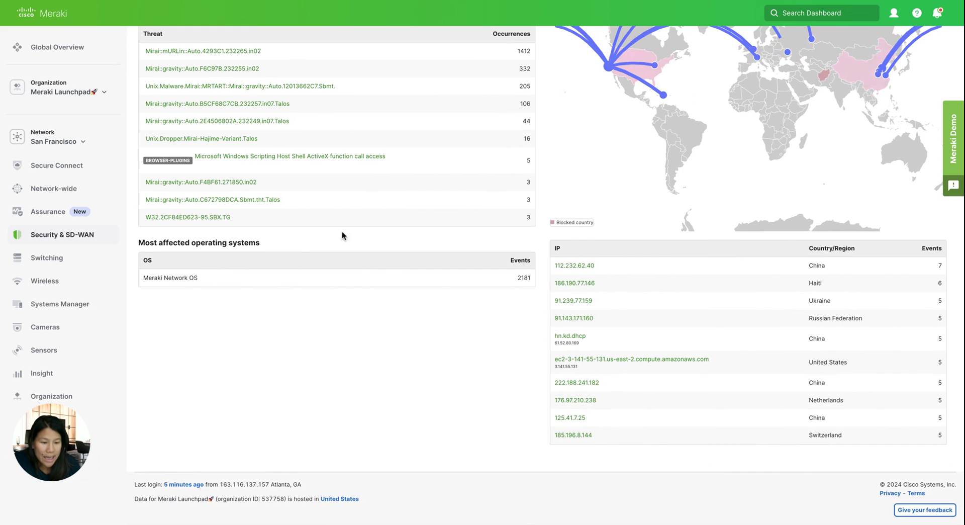
{"action": "scroll", "coordinate": [351, 240], "scroll_direction": "up", "scroll_amount": 4}
{"action": "scroll", "coordinate": [177, 240], "scroll_direction": "up", "scroll_amount": 4}
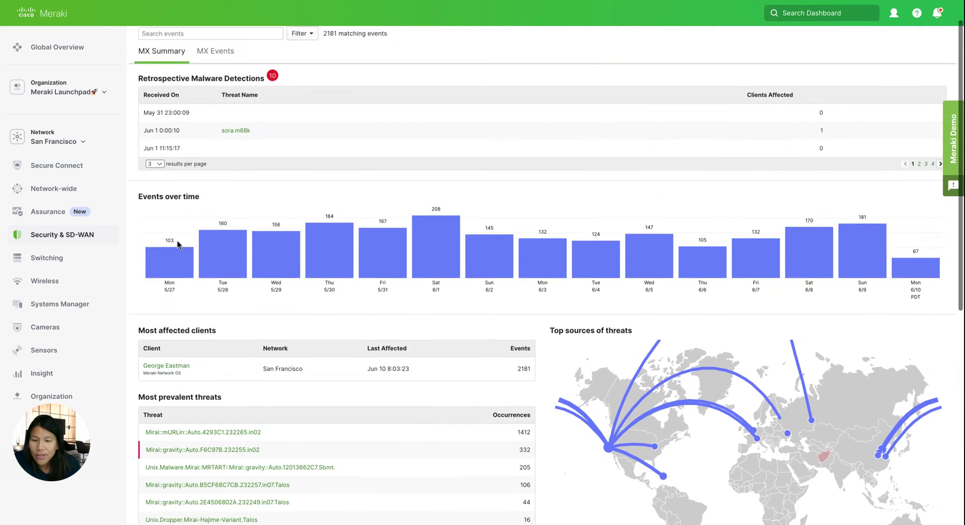
{"action": "scroll", "coordinate": [177, 240], "scroll_direction": "down", "scroll_amount": 3}
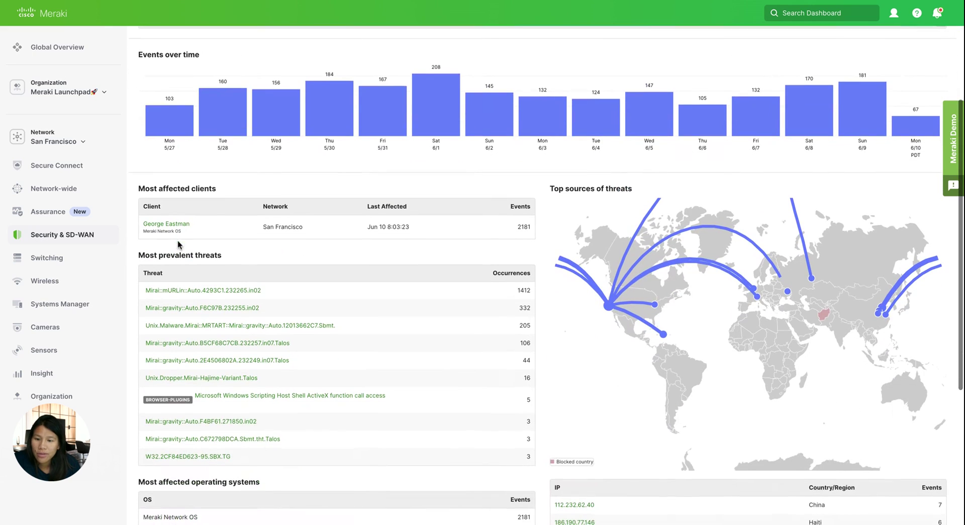
{"action": "left_click", "coordinate": [204, 291]}
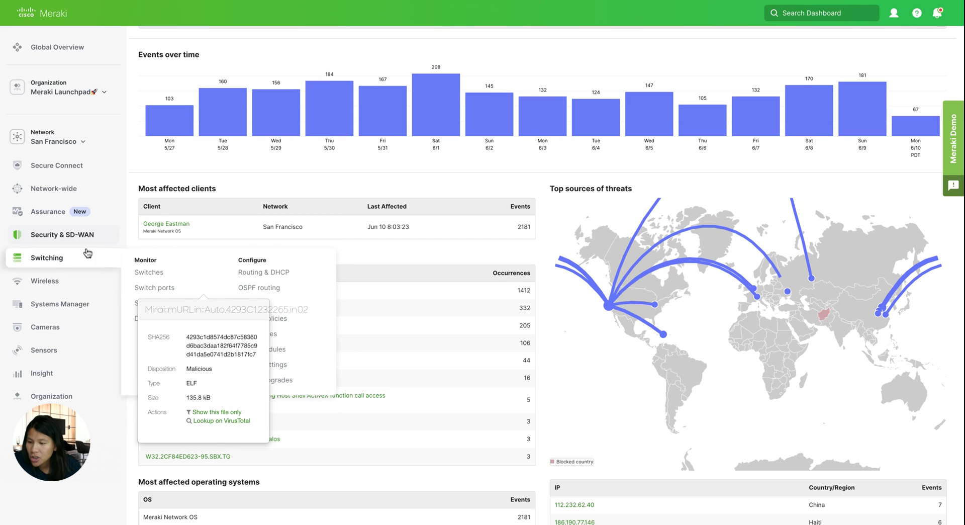
{"action": "mouse_move", "coordinate": [91, 244]}
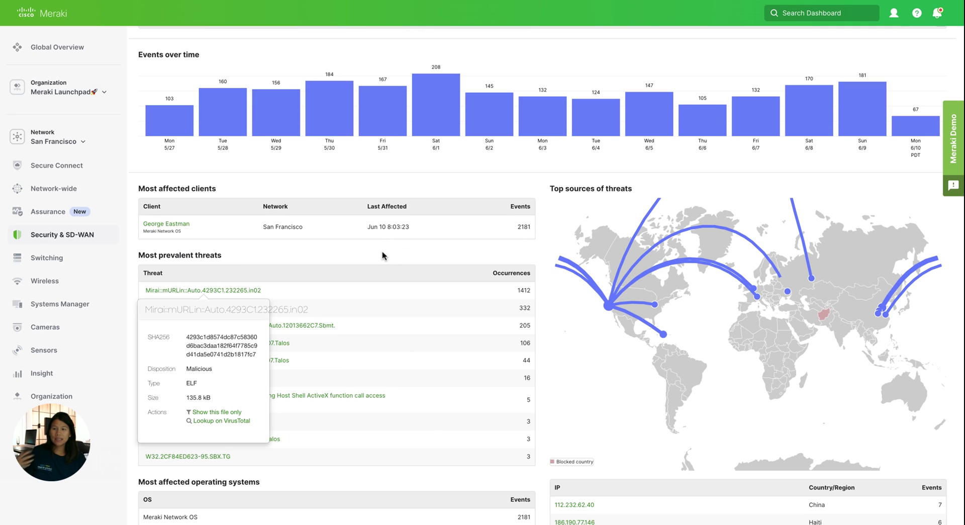
{"action": "left_click", "coordinate": [492, 249]}
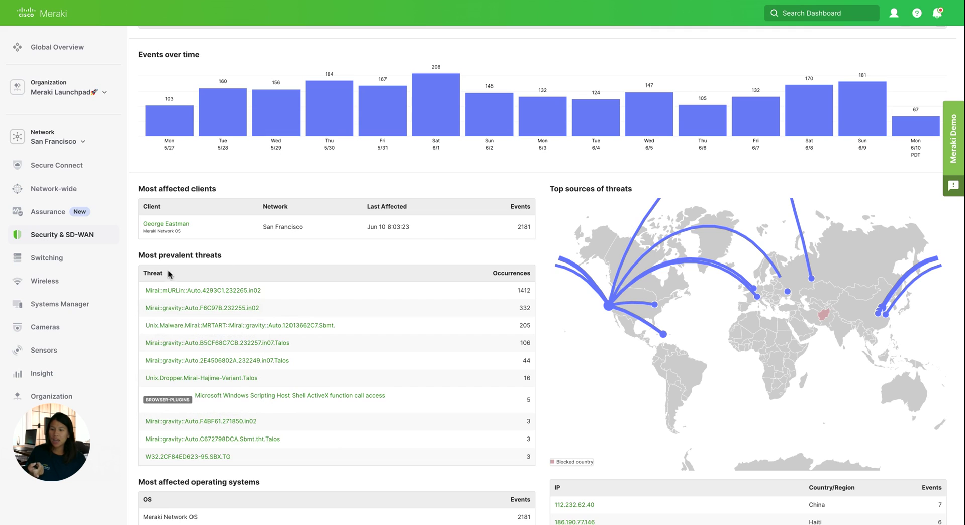
{"action": "mouse_move", "coordinate": [66, 265]}
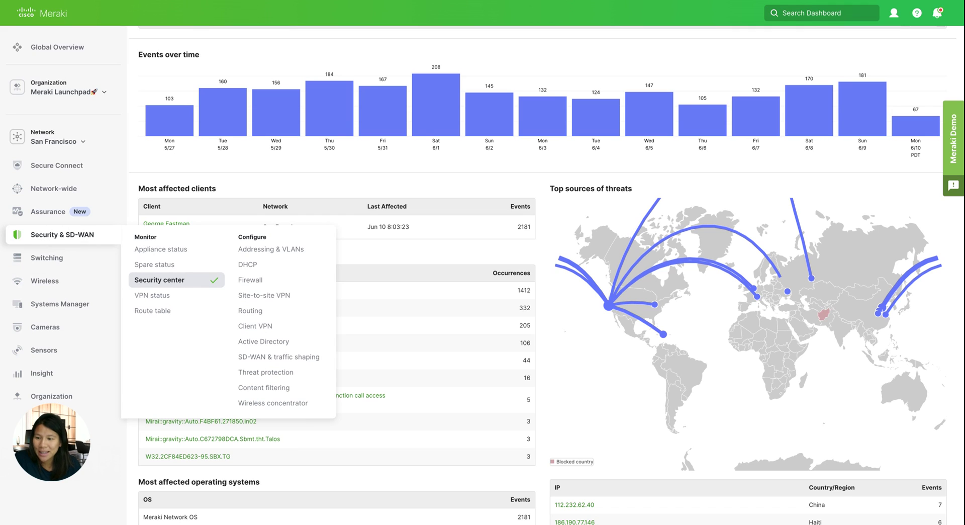
{"action": "mouse_move", "coordinate": [101, 330]}
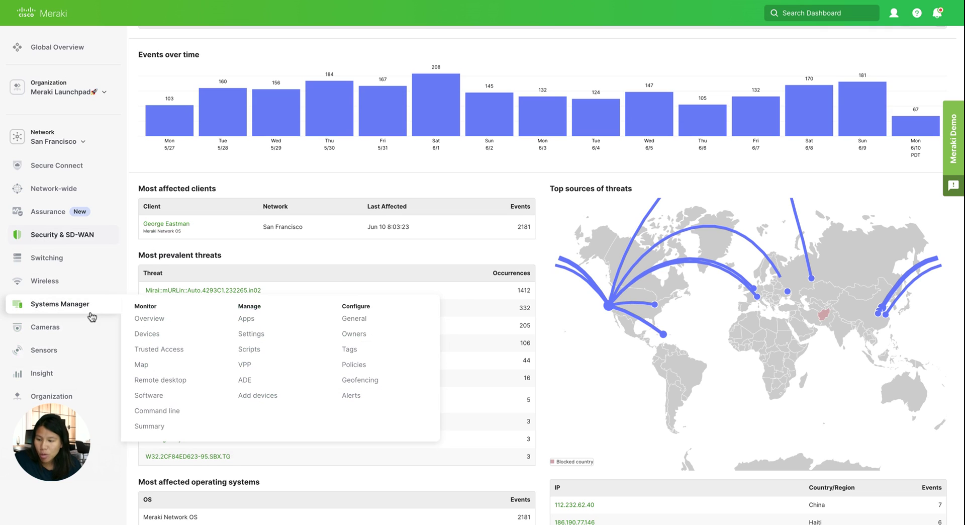
{"action": "mouse_move", "coordinate": [130, 186]}
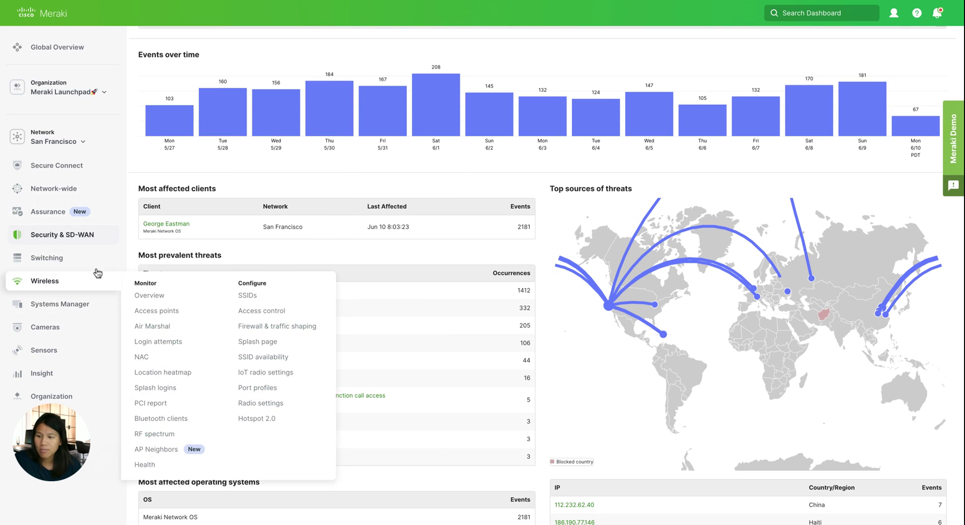